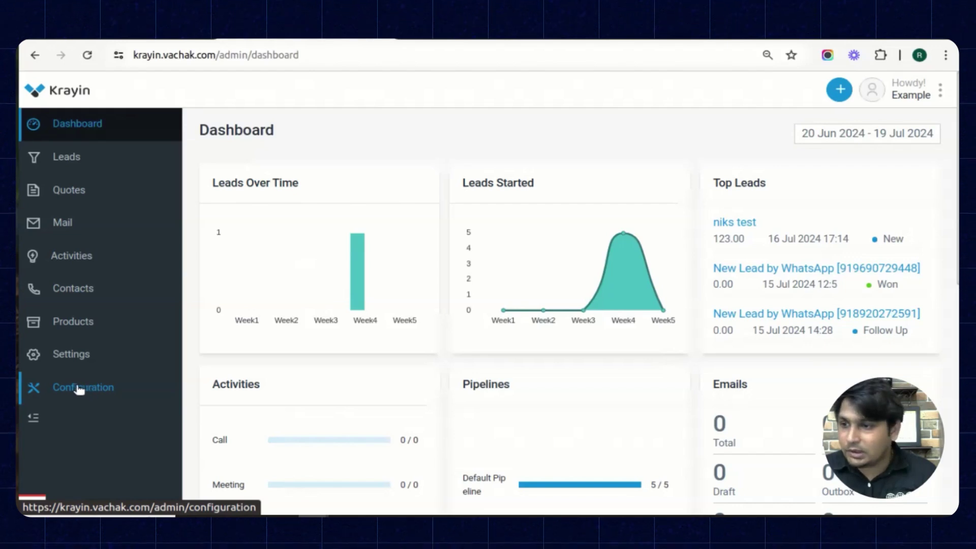
Step: Open Krayin's WhatsApp configuration and toggle Status off and on, leaving it enabled
click(78, 388)
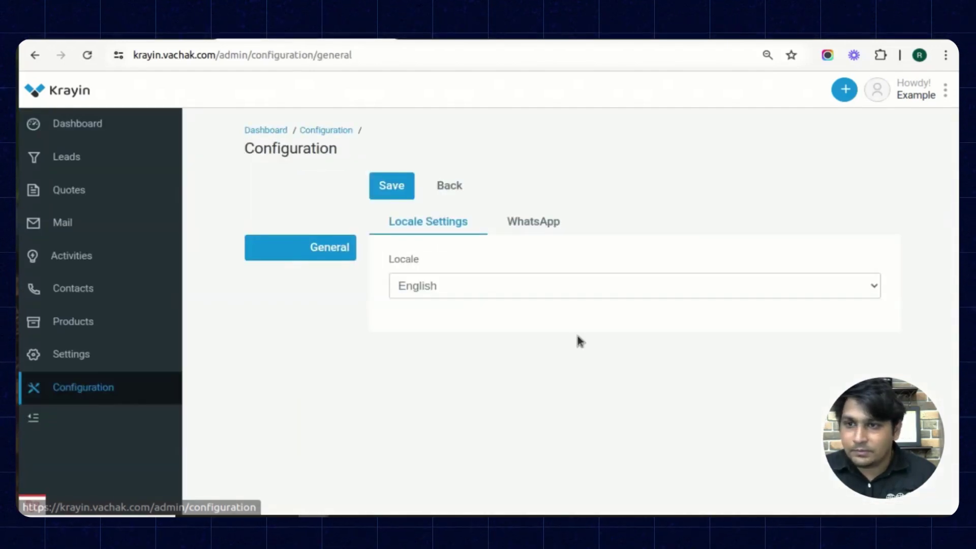
click(534, 229)
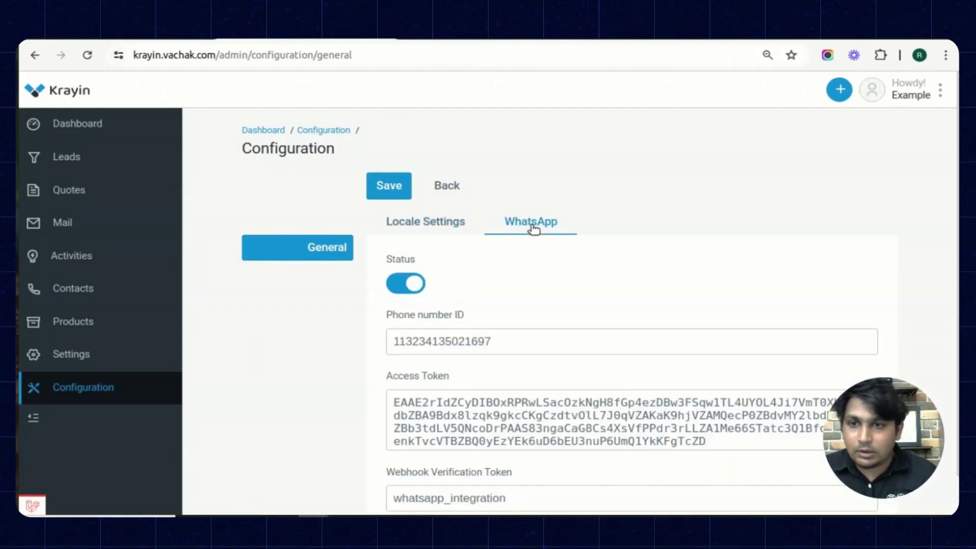
click(406, 285)
click(405, 284)
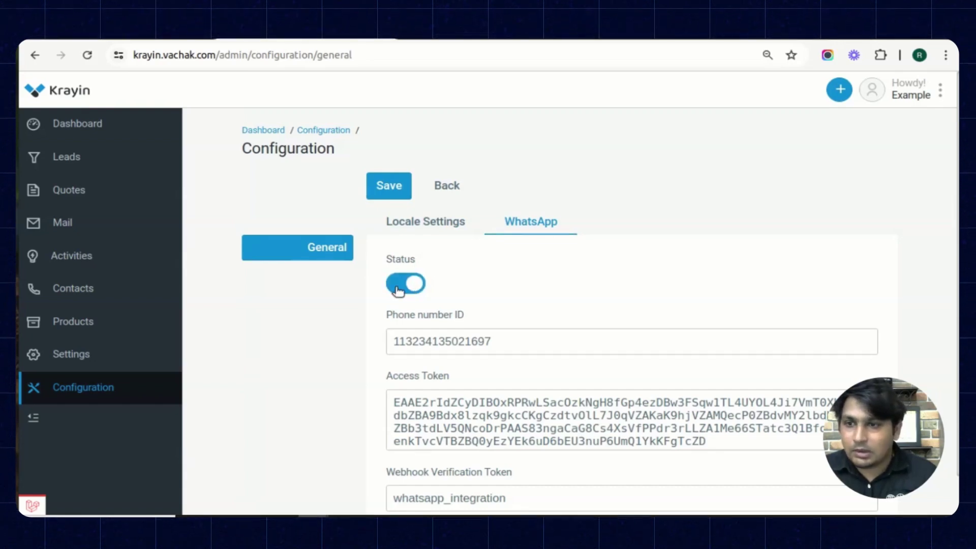
click(400, 286)
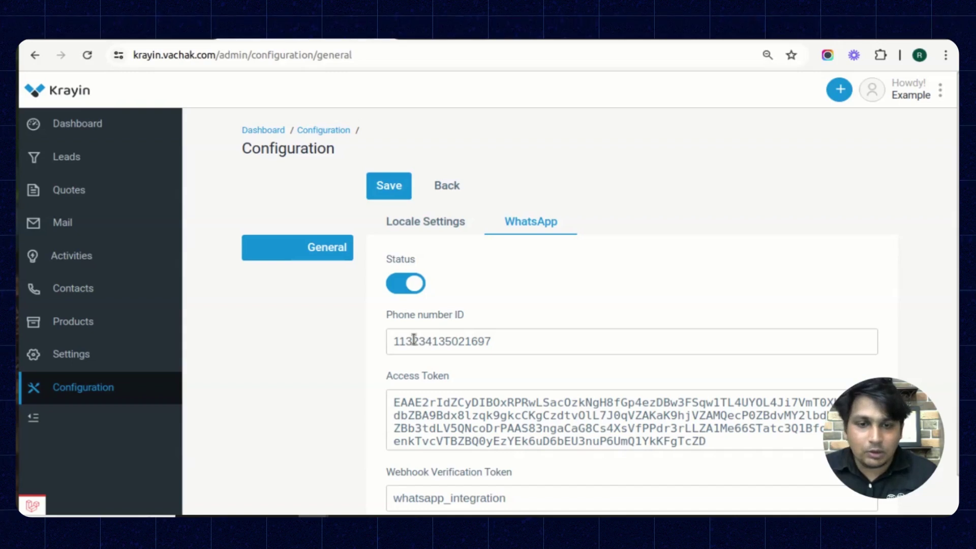
Step: Switch to the Meta developer app dashboard and expand the WhatsApp product section
click(486, 61)
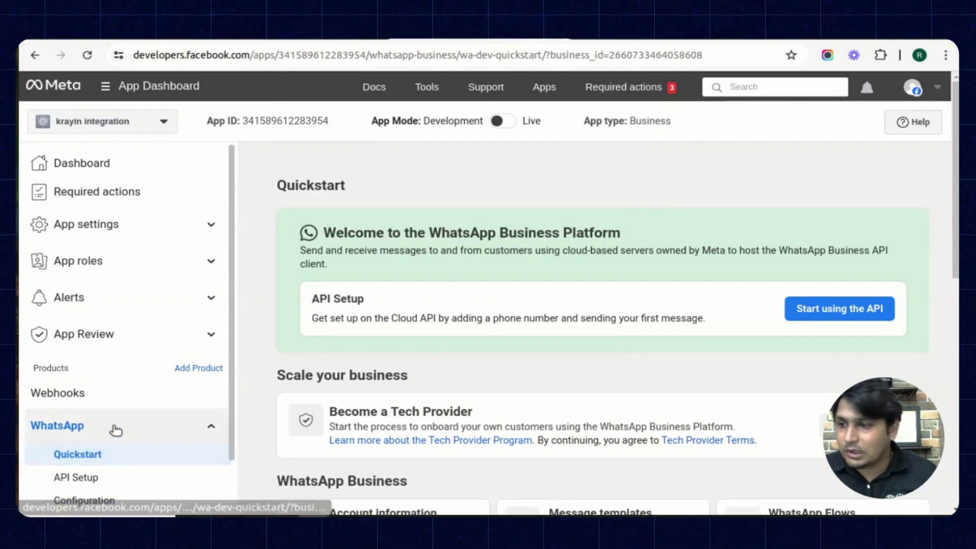
click(115, 429)
scroll(129, 426, down, 3)
click(131, 430)
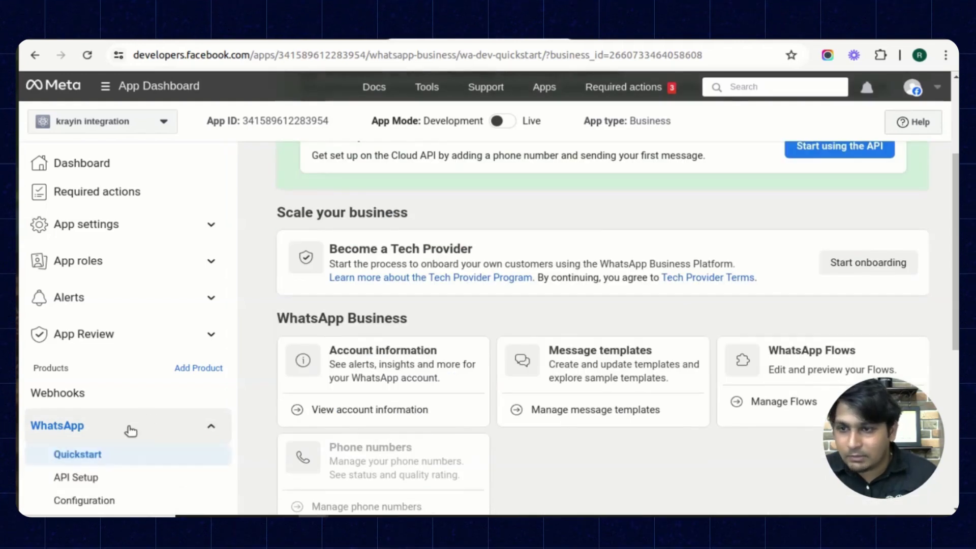
scroll(458, 374, up, 3)
scroll(112, 393, down, 1)
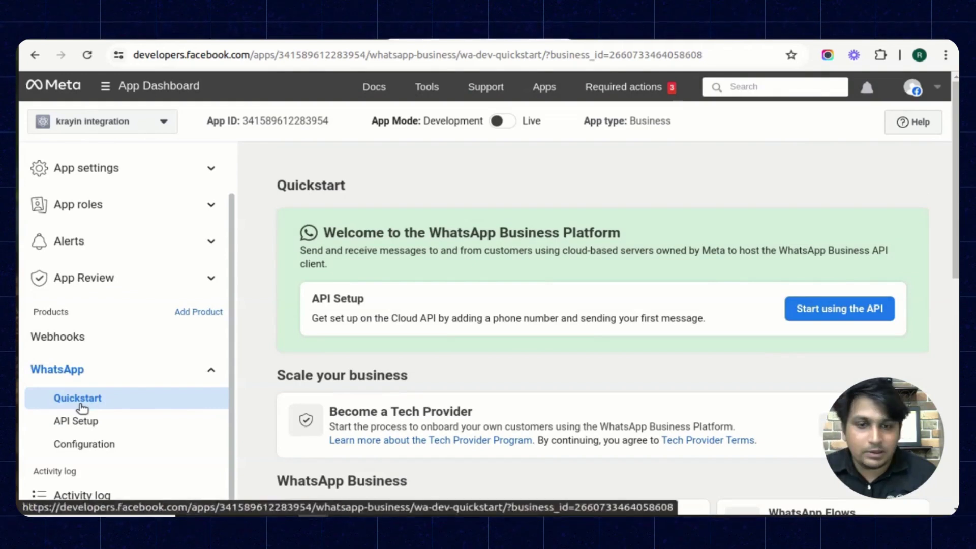
Step: Copy the temporary access token from the WhatsApp API Setup page
click(81, 407)
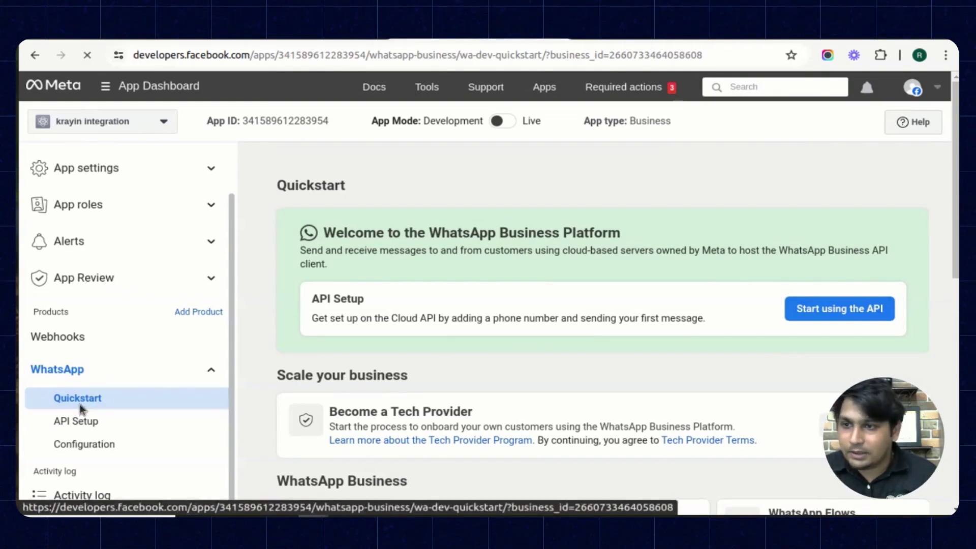
scroll(640, 328, down, 10)
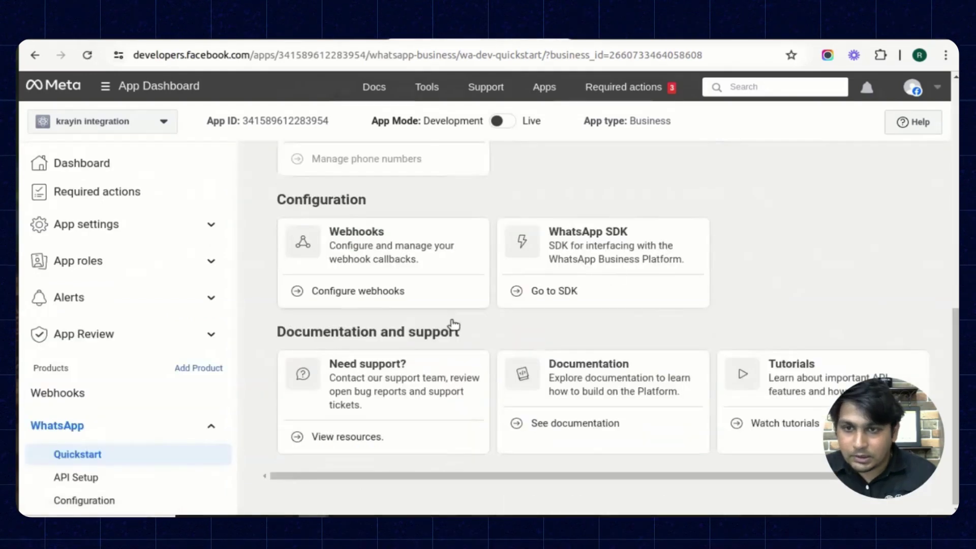
scroll(577, 316, up, 10)
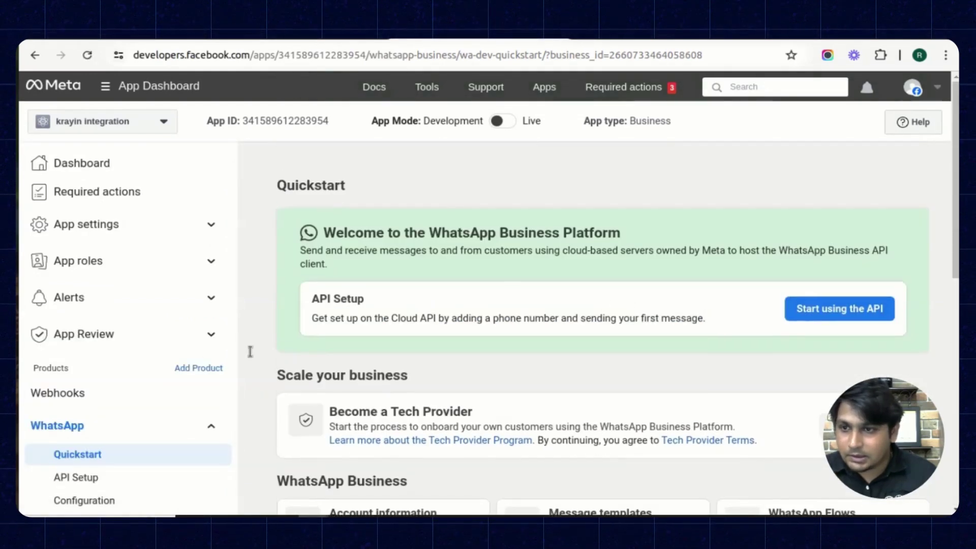
click(76, 479)
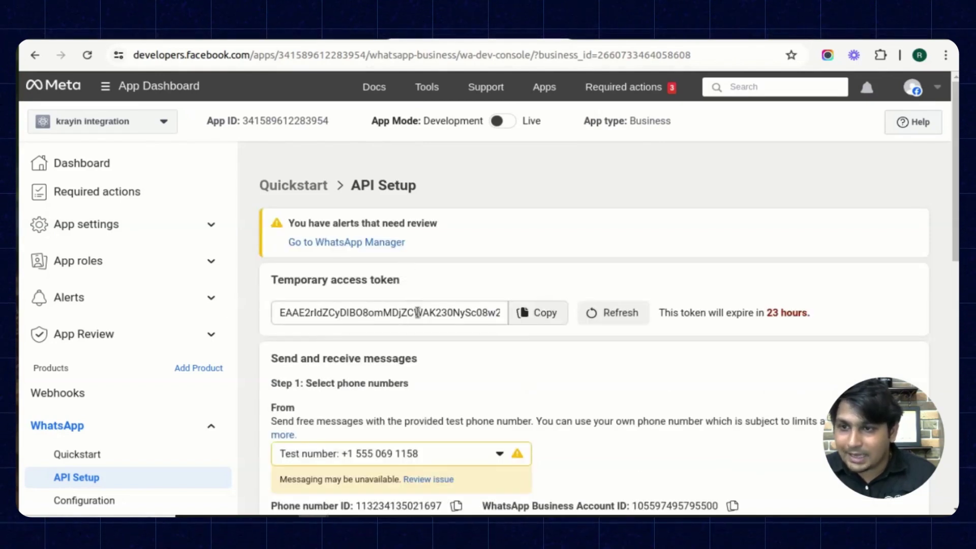
click(547, 321)
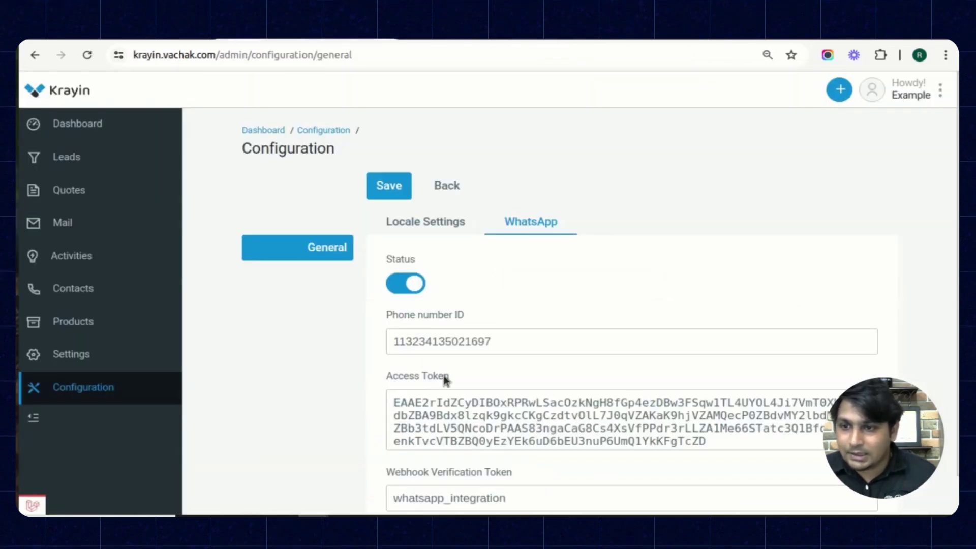
Step: Replace the old value in the Access Token field with the newly copied temporary token
click(585, 421)
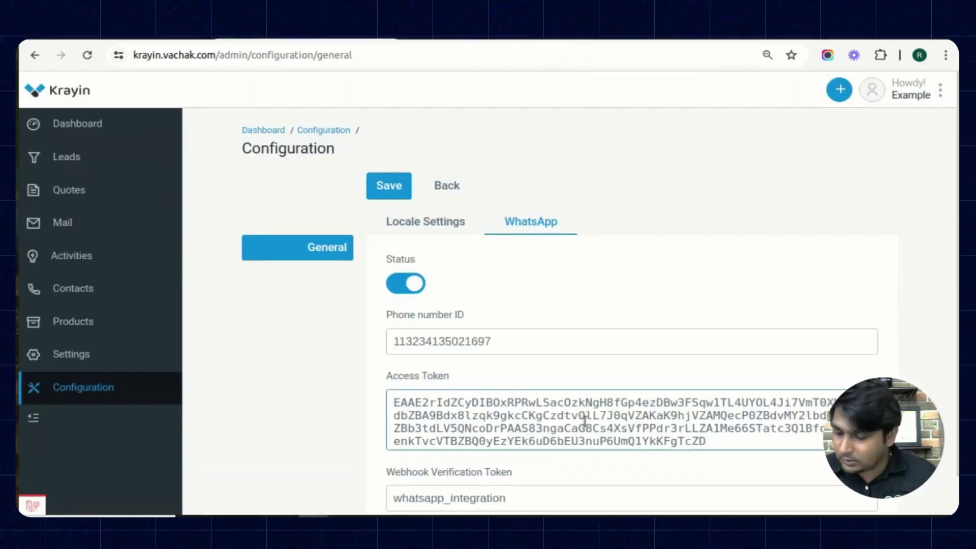
key(ctrl+a)
key(BackSpace)
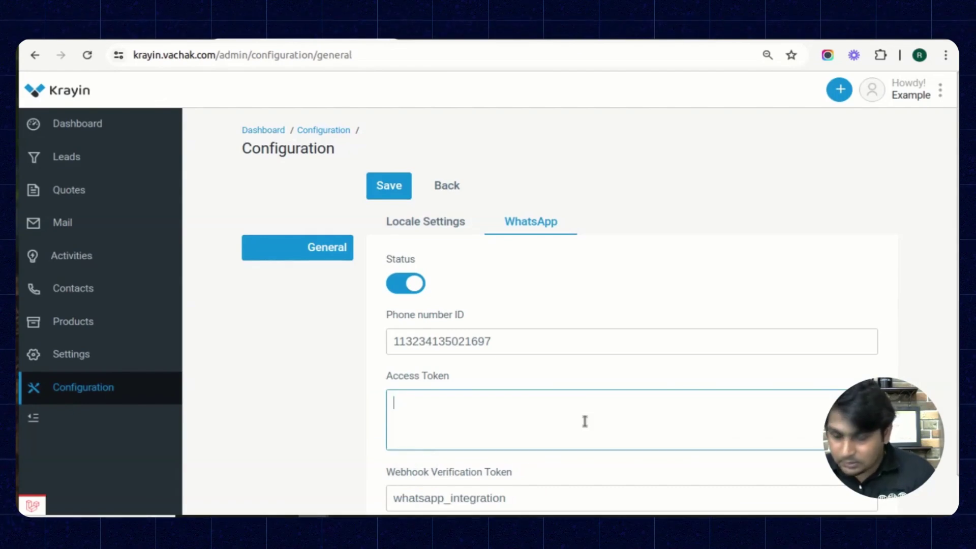
key(ctrl+v)
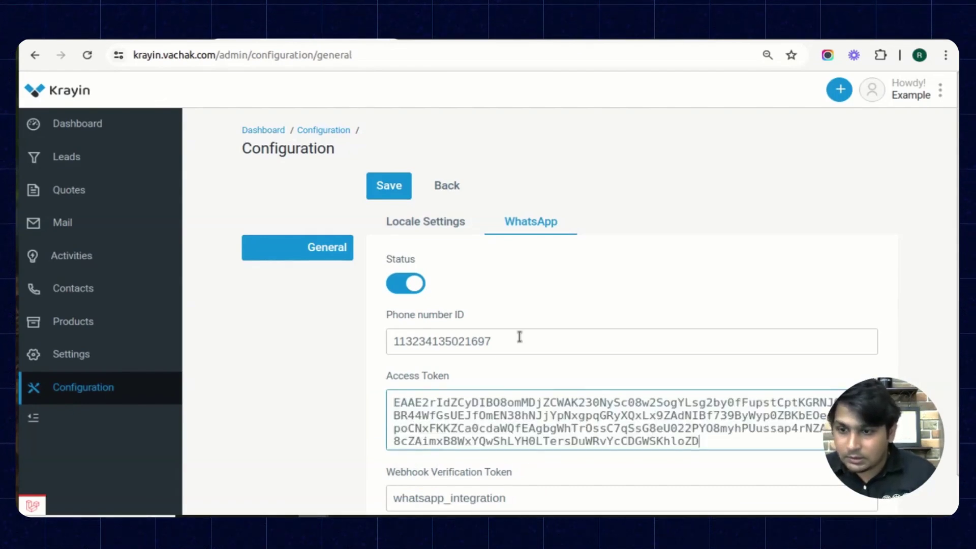
scroll(530, 466, down, 1)
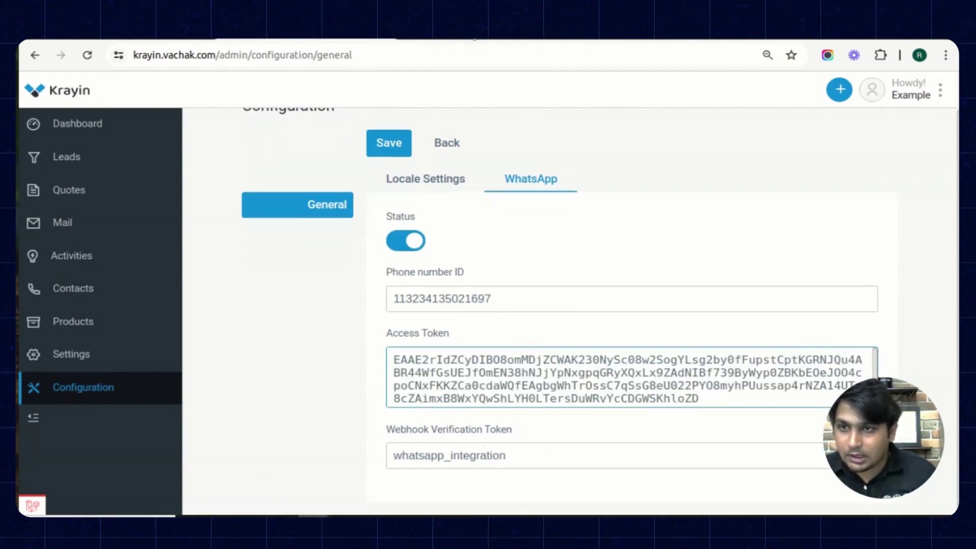
key(ctrl+Tab)
scroll(545, 259, down, 4)
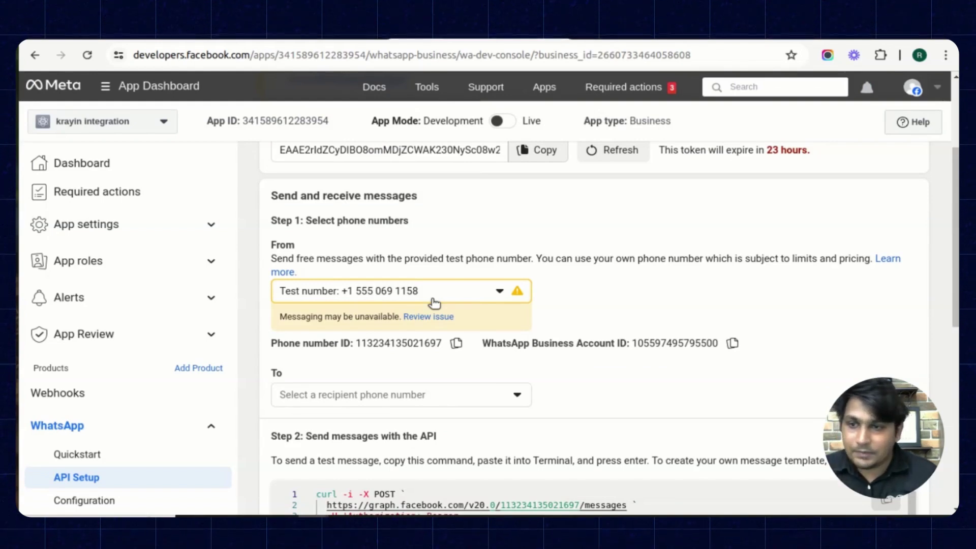
Step: Choose a recipient phone number in the To dropdown for test messages
scroll(399, 325, down, 2)
click(328, 320)
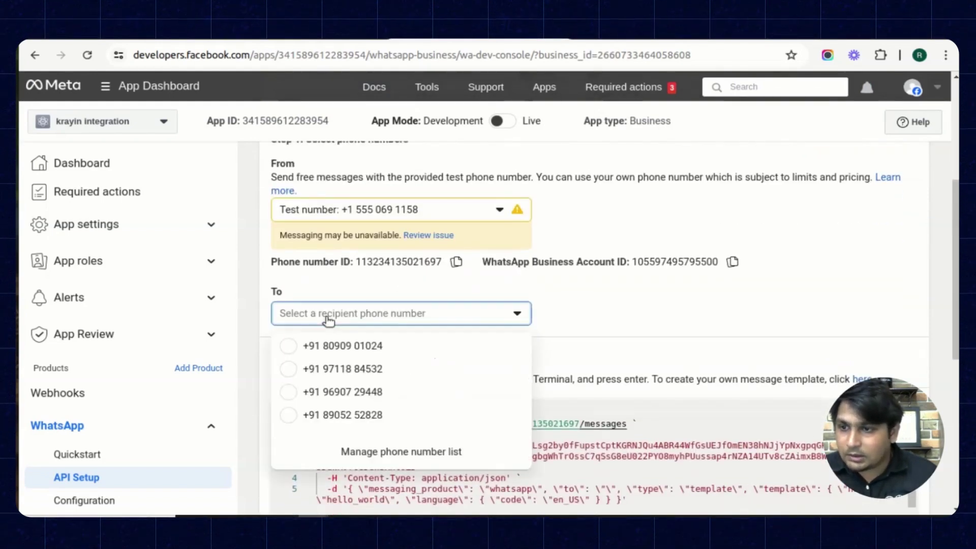
click(353, 418)
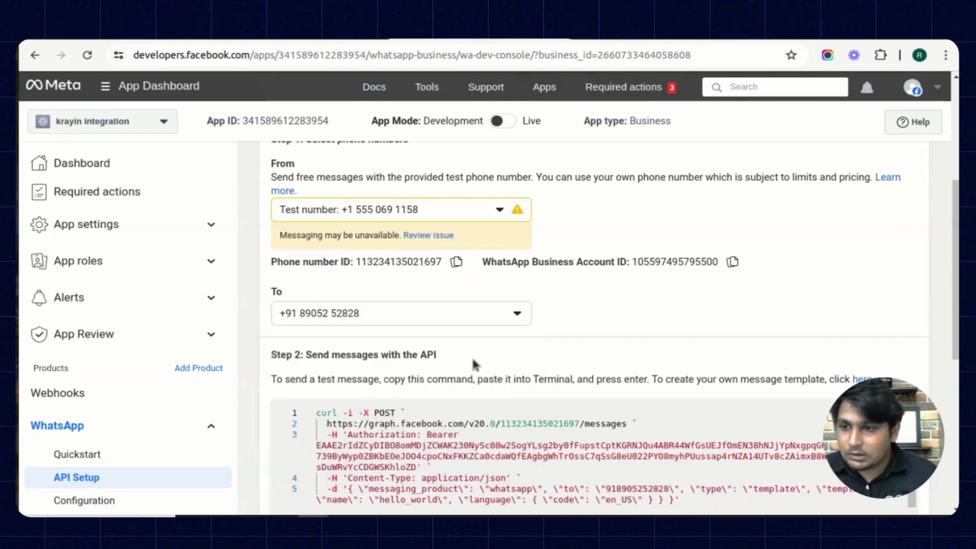
Step: Open the WhatsApp Configuration page showing the webhook callback URL
scroll(473, 364, down, 3)
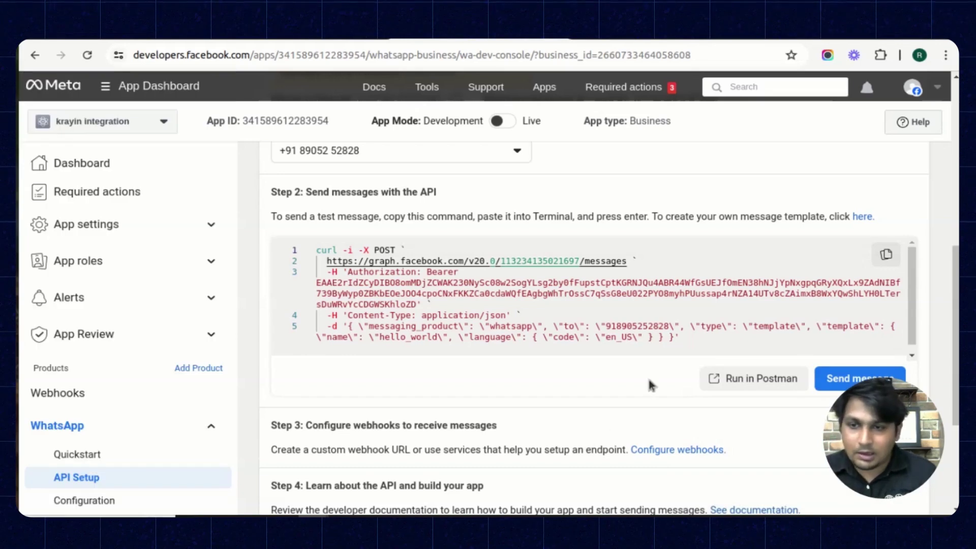
scroll(436, 370, up, 2)
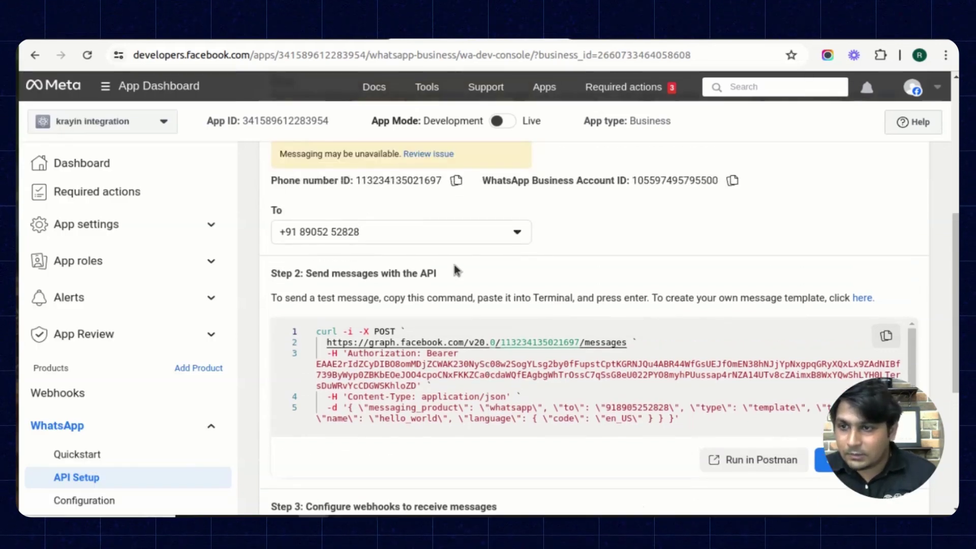
scroll(436, 371, up, 3)
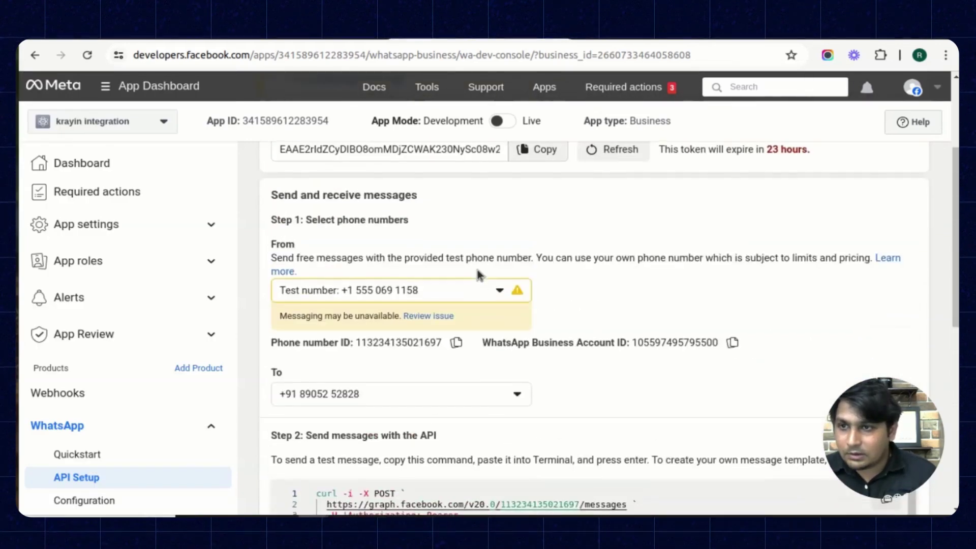
click(82, 501)
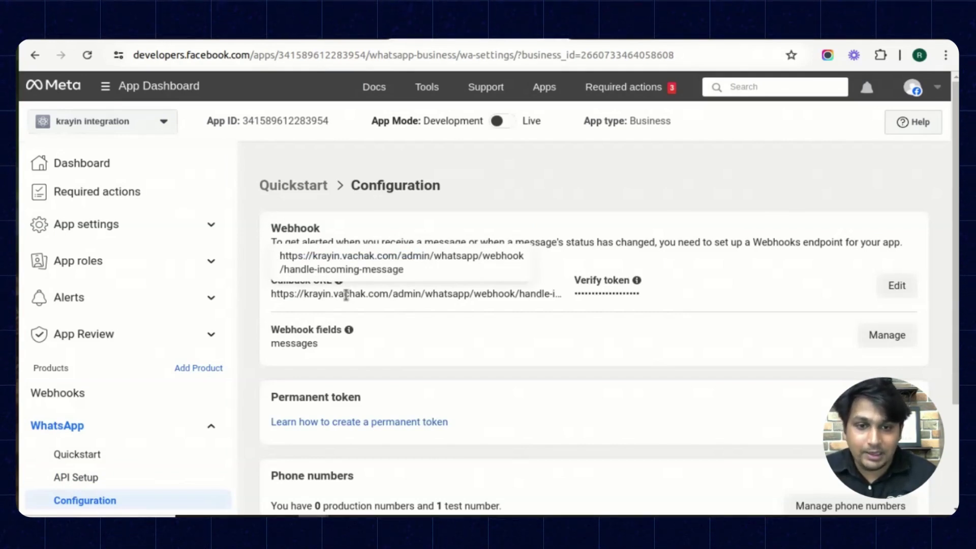
Step: Find the VerifyCsrfToken Middleware instruction in the krayin-whatsapp README
click(115, 41)
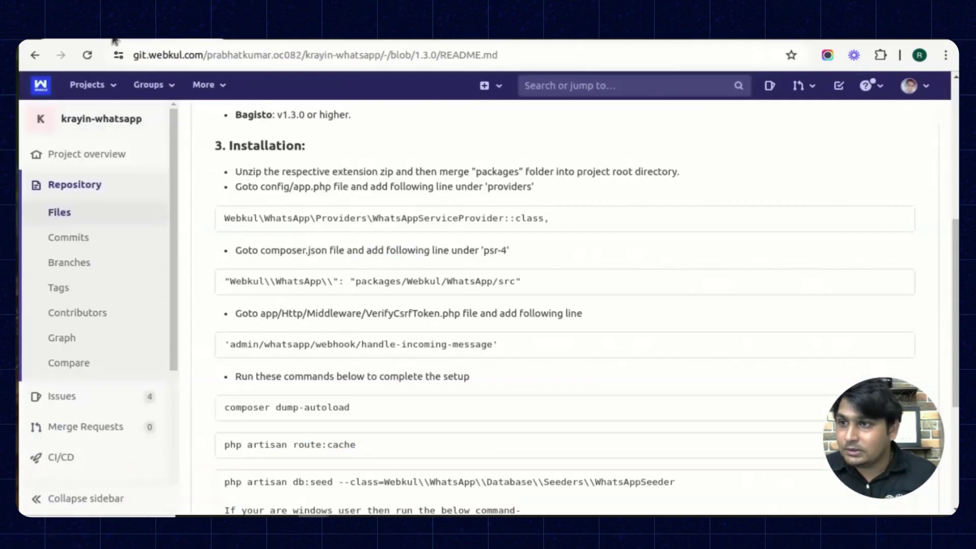
scroll(397, 319, up, 2)
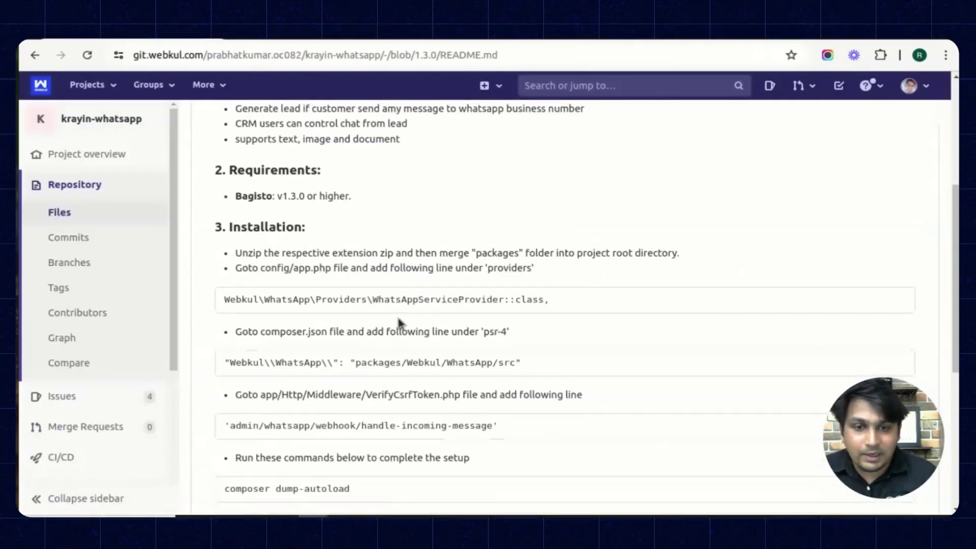
scroll(392, 321, up, 3)
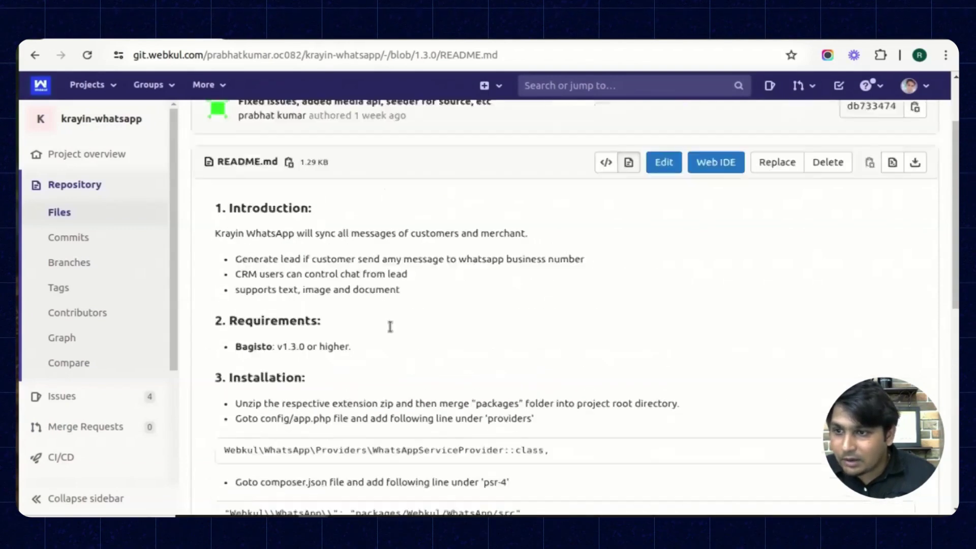
scroll(395, 331, down, 5)
scroll(458, 335, down, 2)
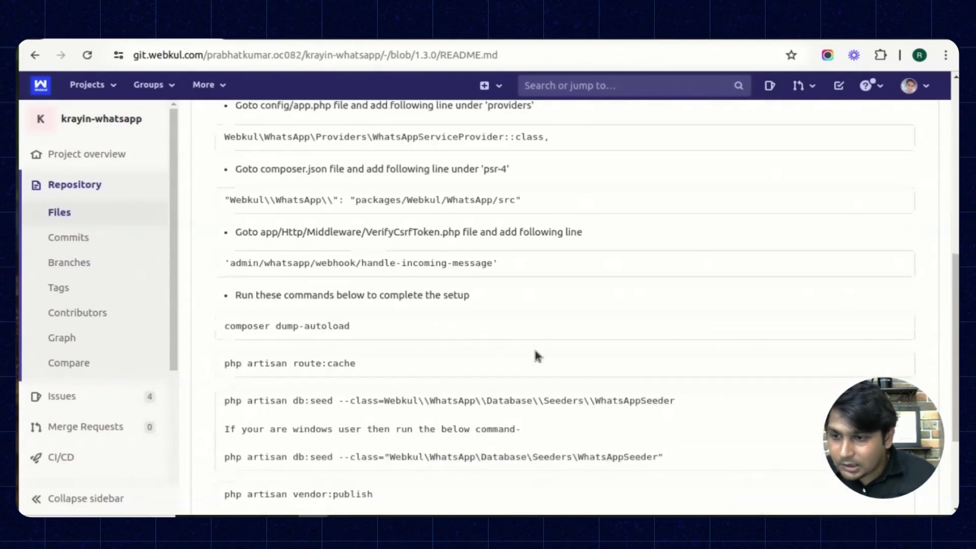
scroll(610, 404, down, 2)
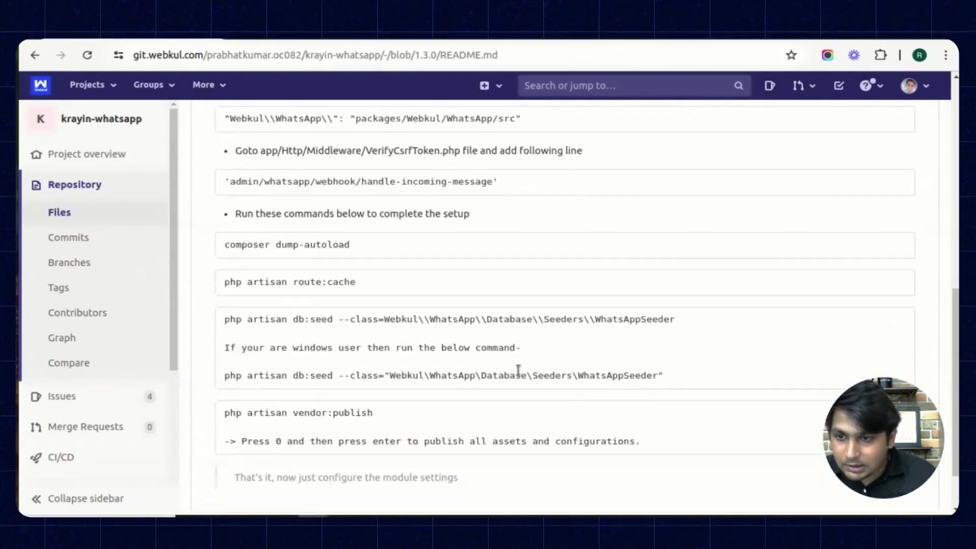
scroll(536, 365, down, 2)
scroll(536, 365, up, 7)
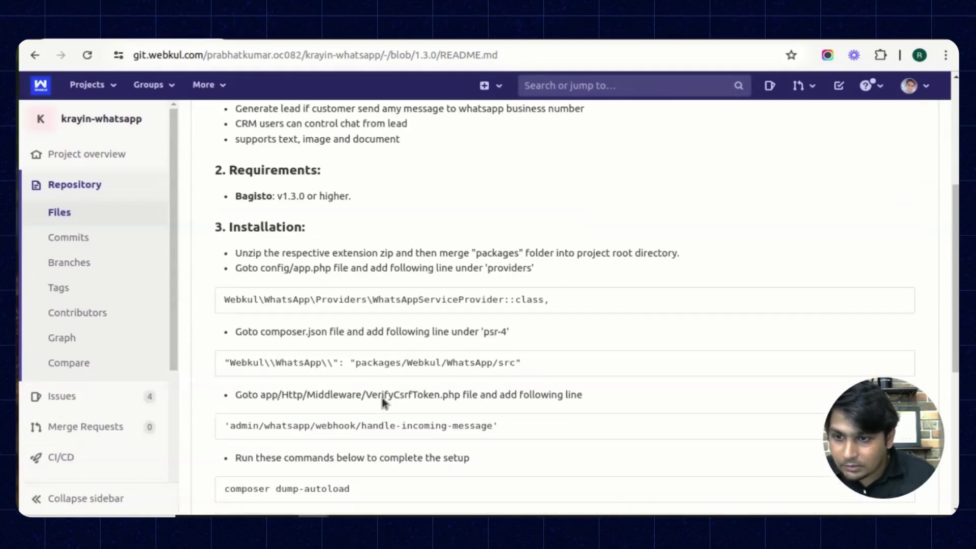
drag(248, 395, 562, 407)
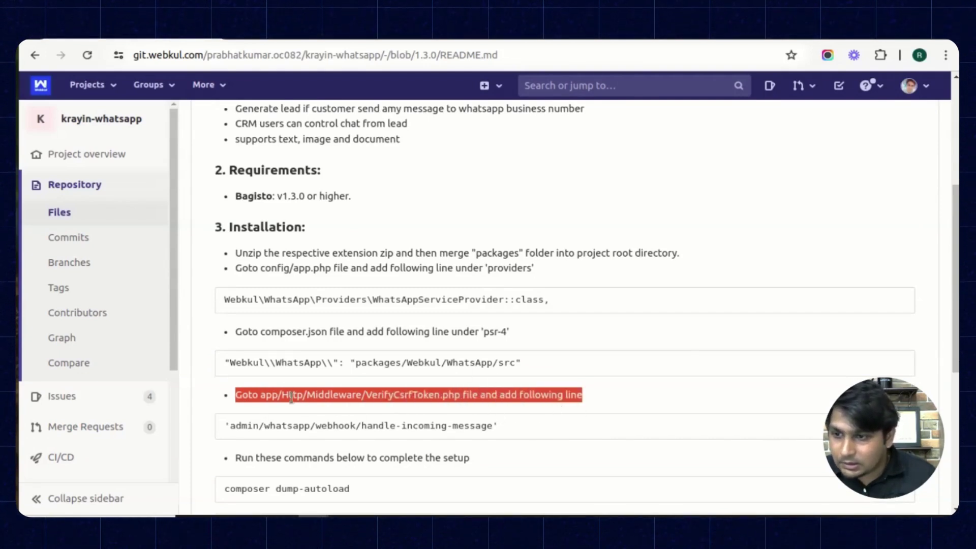
Step: Copy the 'admin/whatsapp/webhook/handle-incoming-message' path line and bring up Visual Studio Code
scroll(354, 399, down, 3)
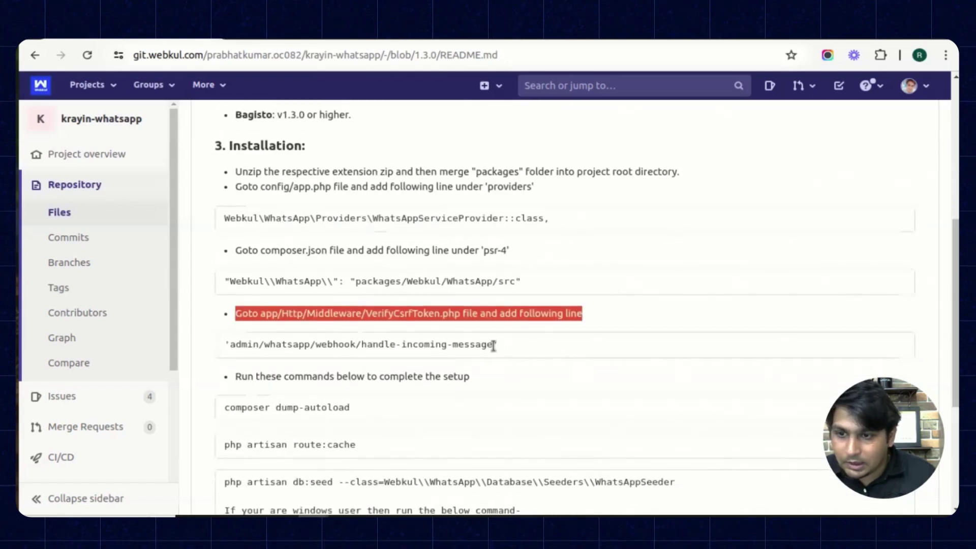
drag(494, 346, 237, 351)
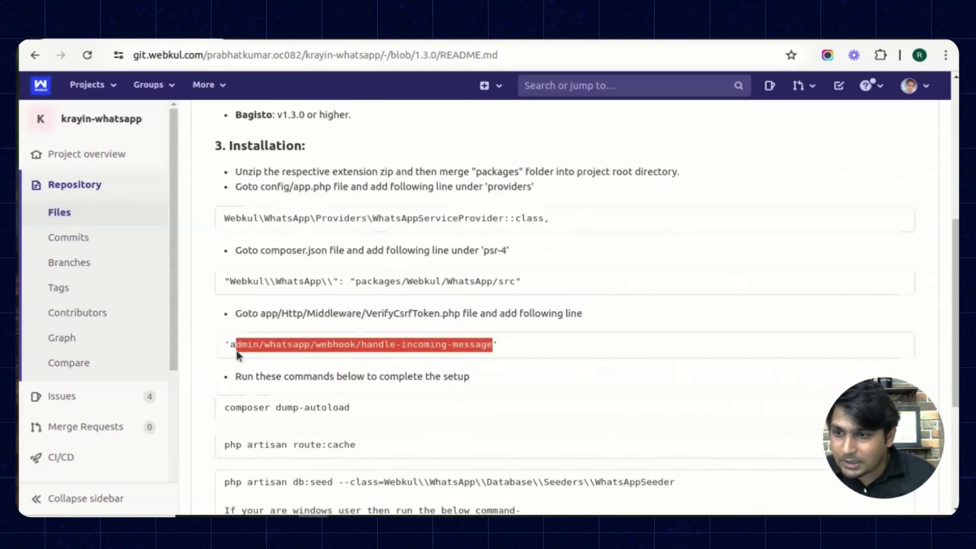
click(397, 343)
triple_click(460, 350)
right_click(444, 347)
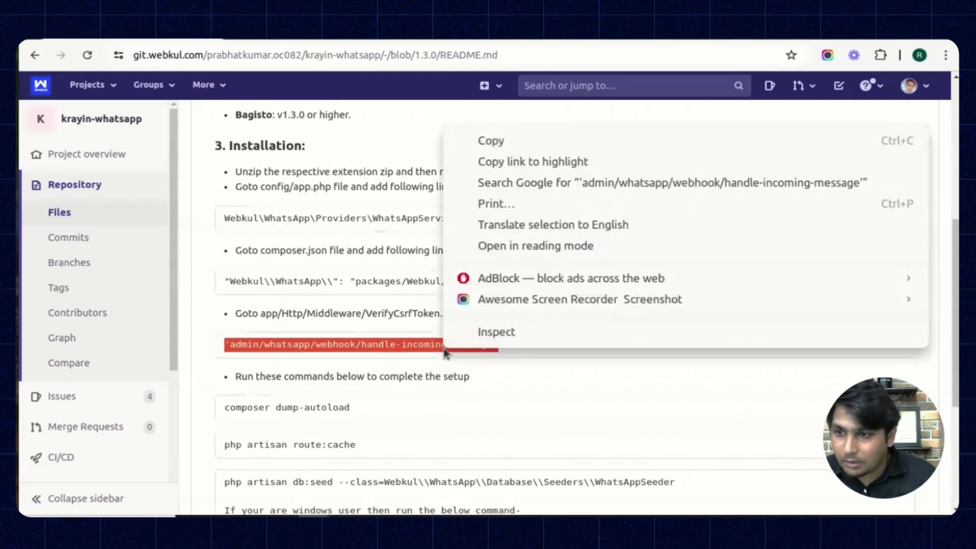
key(Escape)
right_click(256, 350)
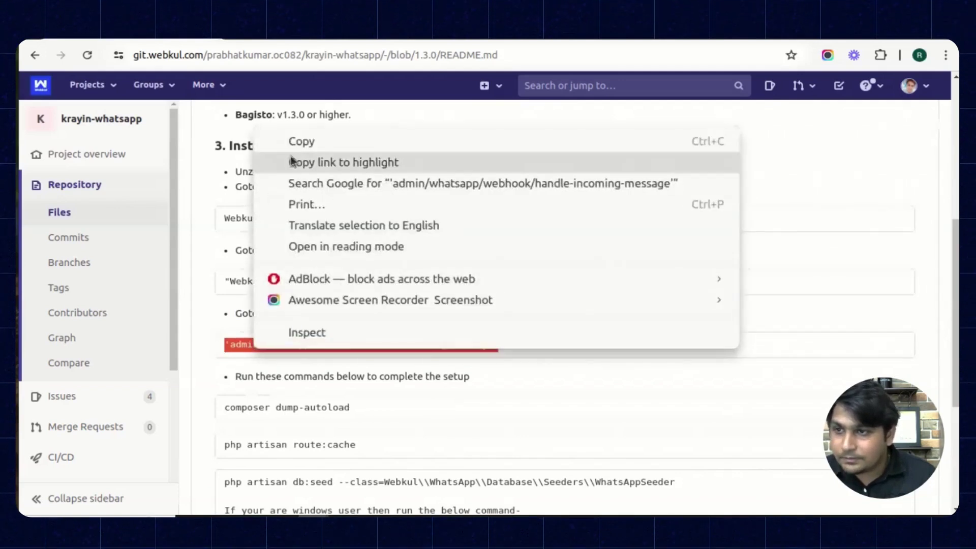
click(302, 141)
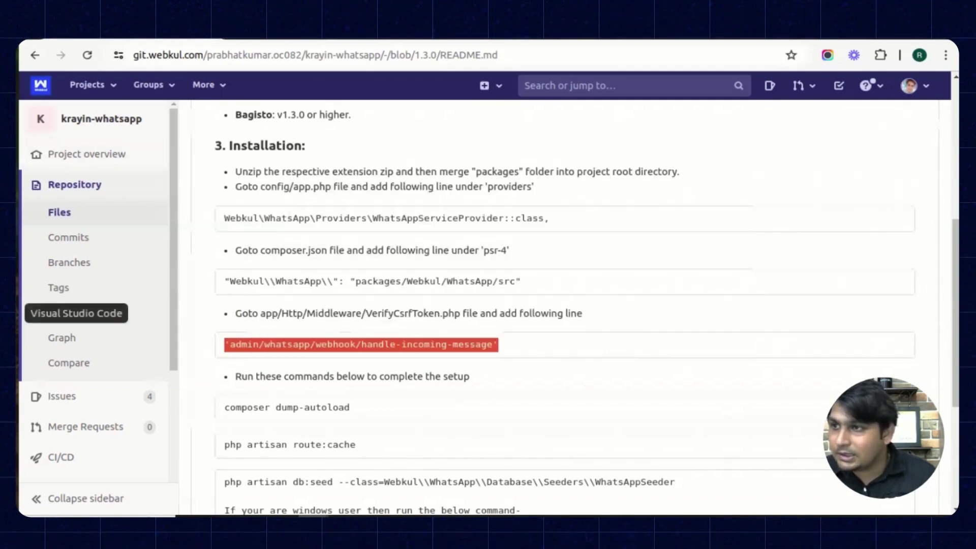
click(20, 313)
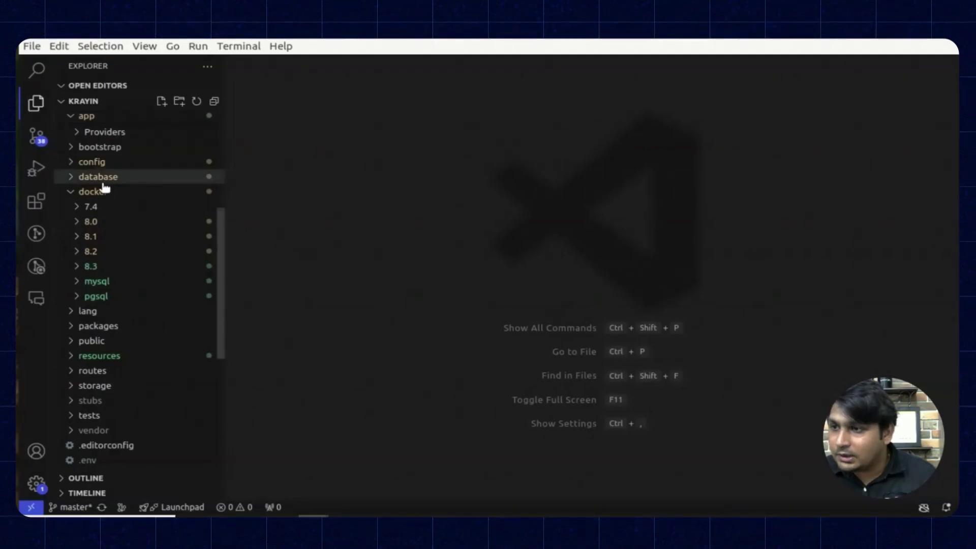
Step: Open app/Http/Middleware/VerifyCsrfToken.php from the project's Explorer
click(88, 117)
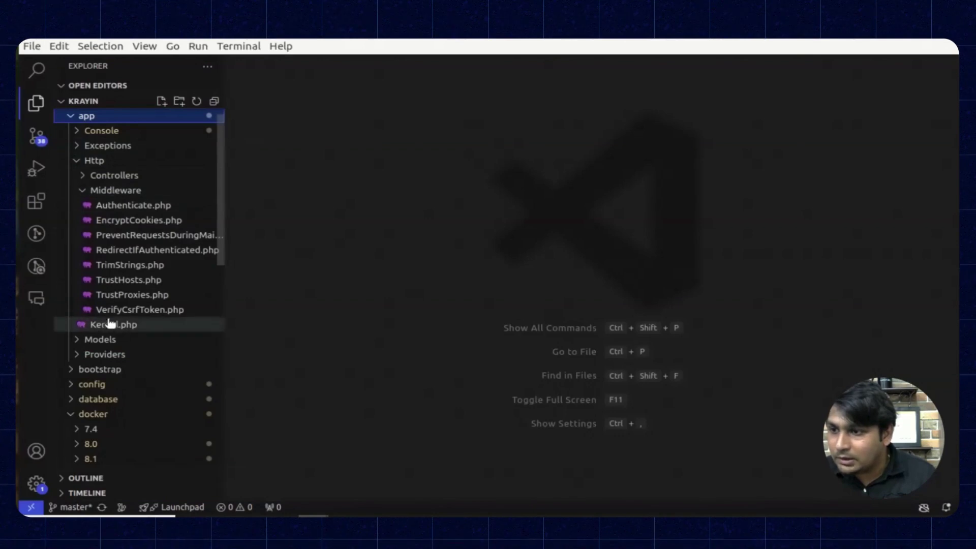
click(125, 311)
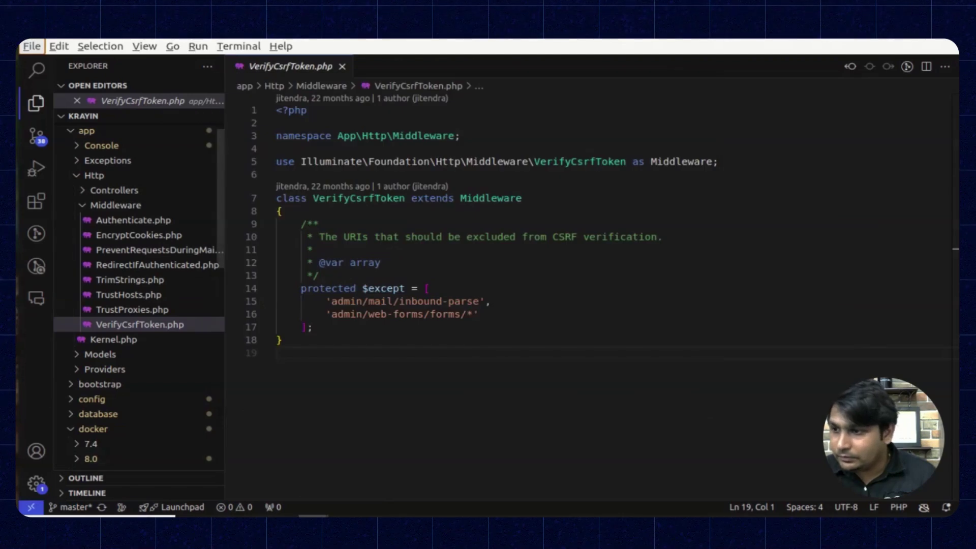
Step: Return to the GitLab README, clear the path highlight and scroll up to its introduction
key(alt+Tab)
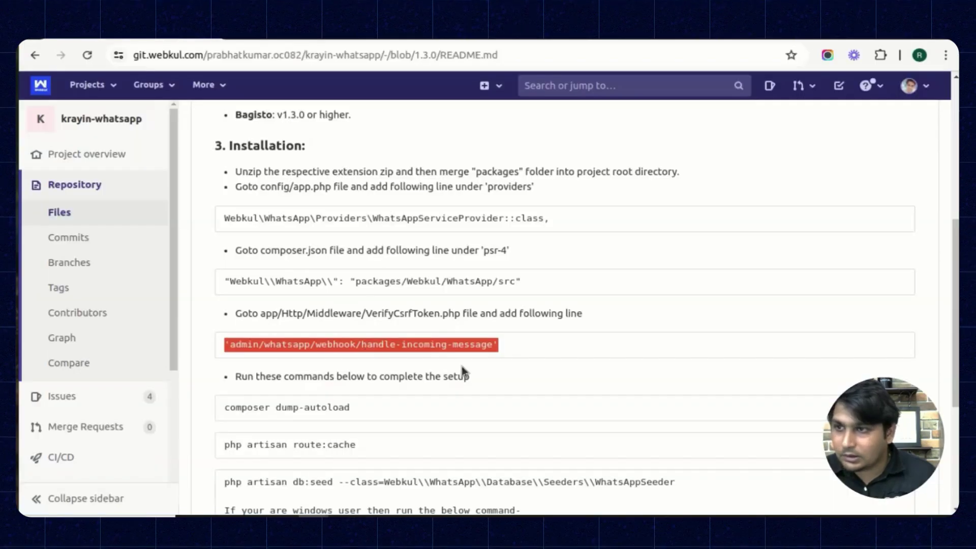
click(524, 377)
scroll(396, 204, up, 3)
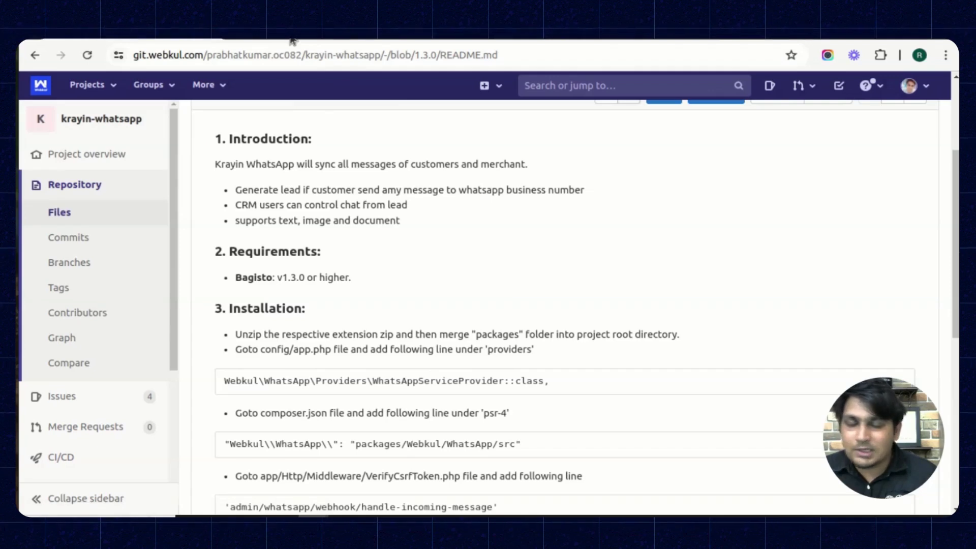
mouse_move(292, 41)
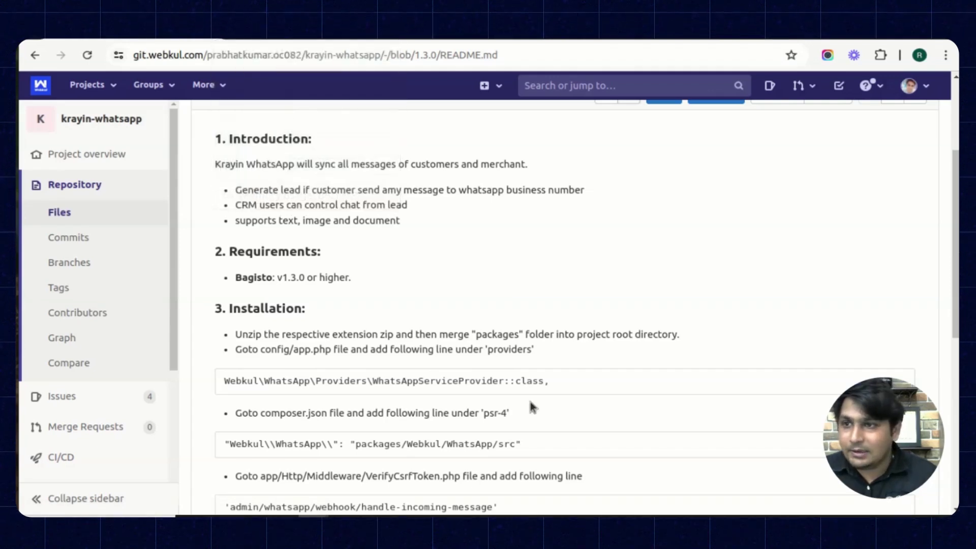
scroll(406, 312, up, 3)
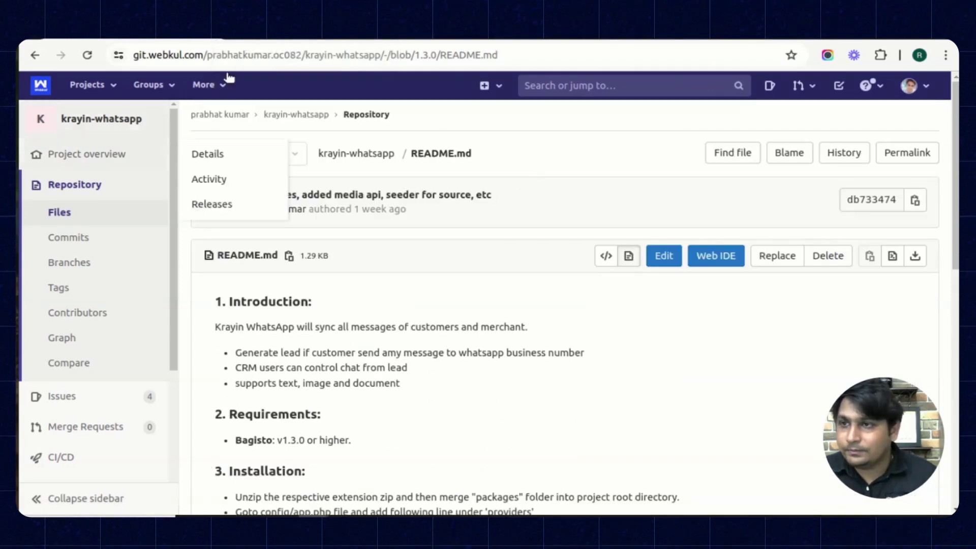
Step: Select the Webhook Verification Token value in Krayin's WhatsApp settings
click(280, 44)
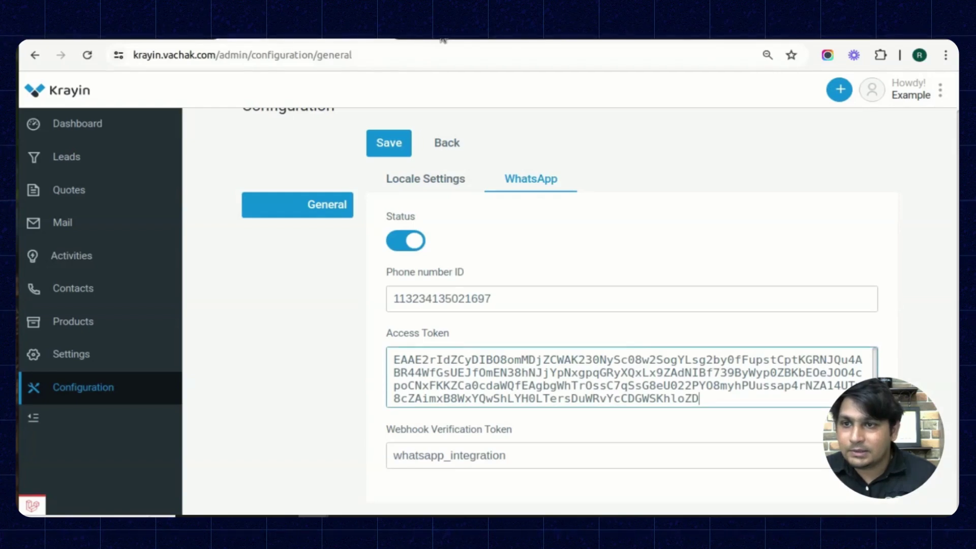
scroll(478, 402, down, 1)
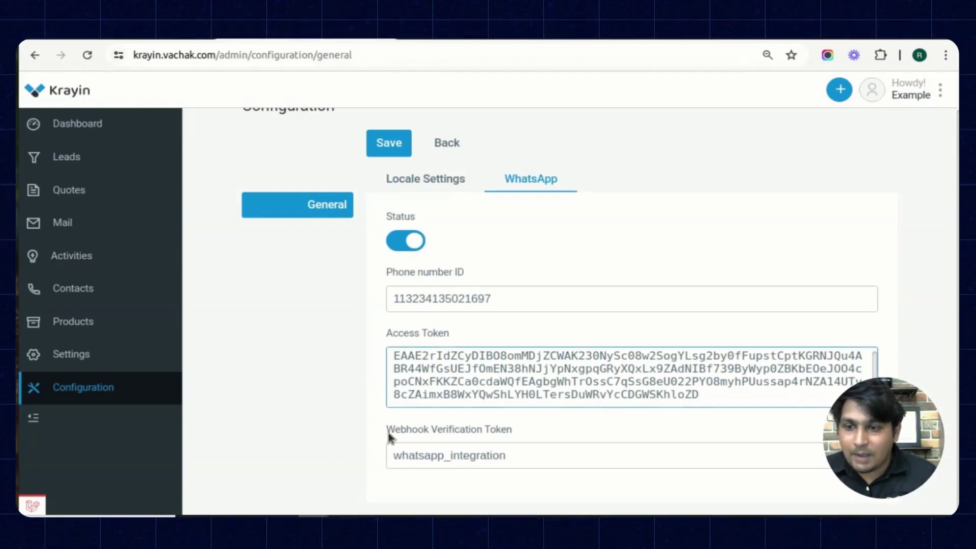
triple_click(509, 432)
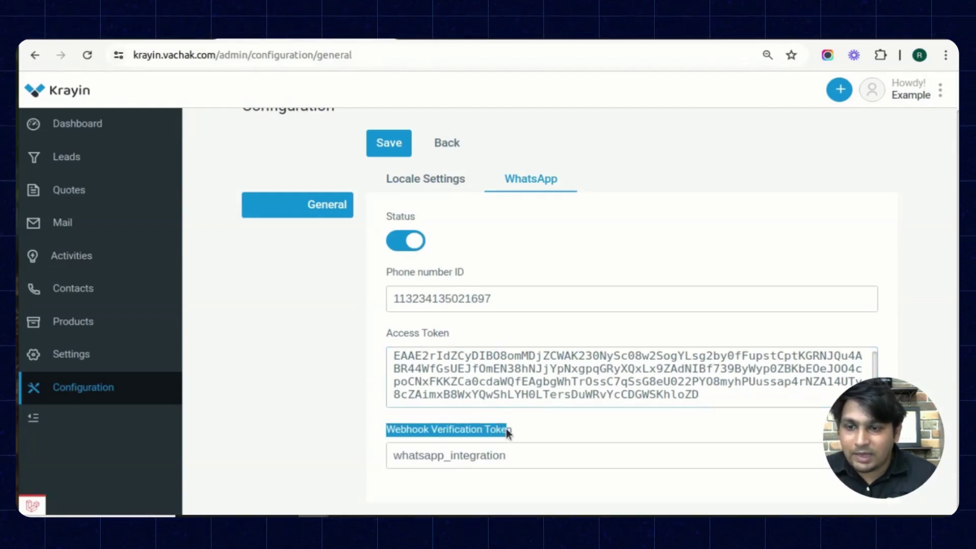
triple_click(533, 461)
key(ctrl+c)
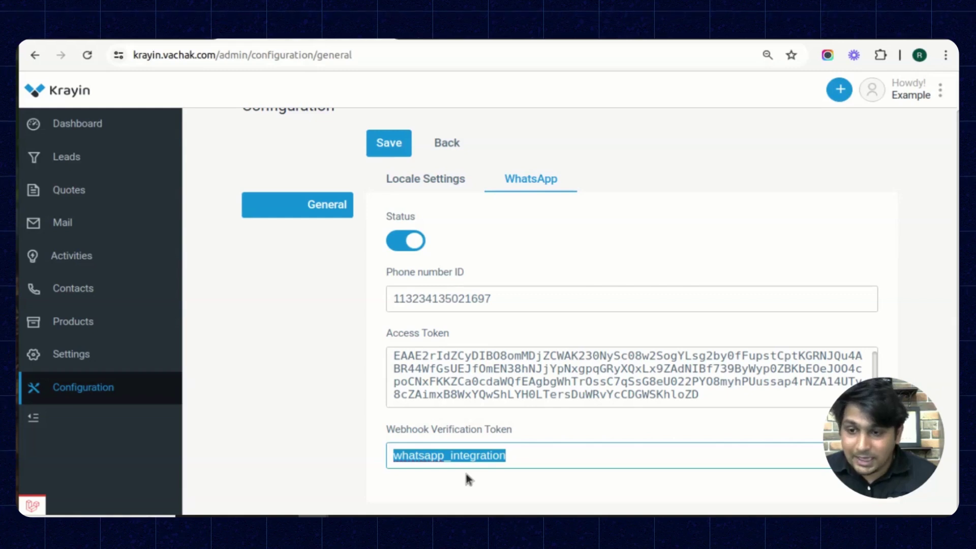
Step: Edit the Meta webhook, paste Krayin's token into Verify token, then verify and save
click(417, 41)
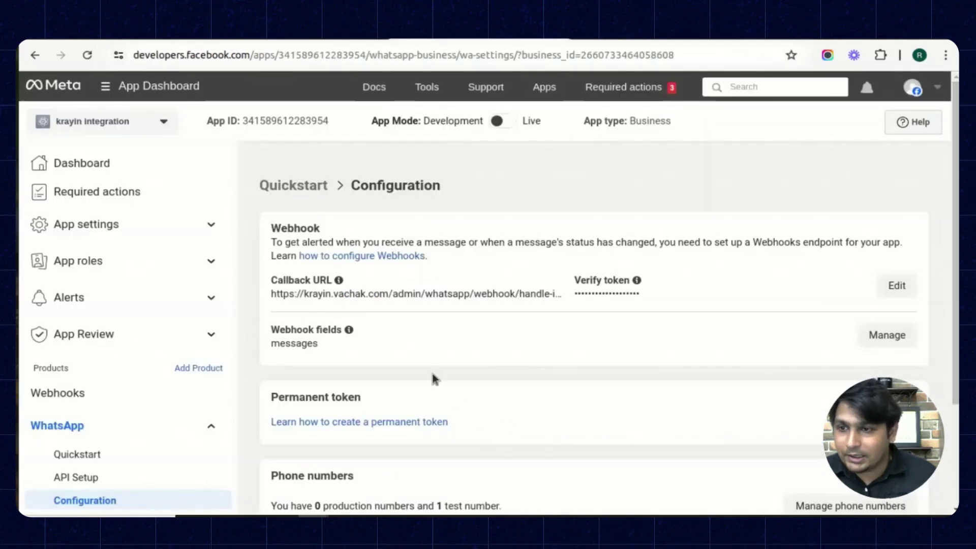
scroll(457, 330, down, 2)
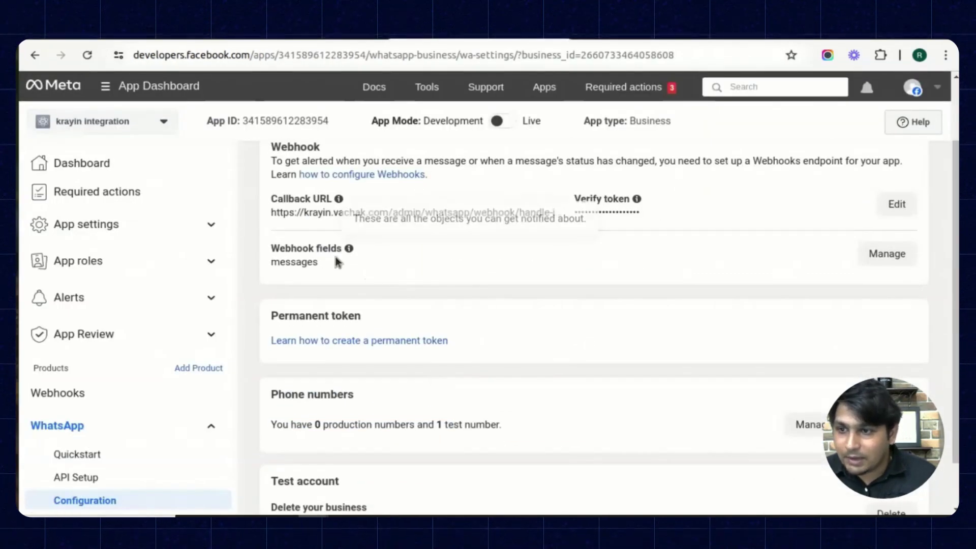
scroll(504, 305, down, 1)
scroll(508, 321, up, 3)
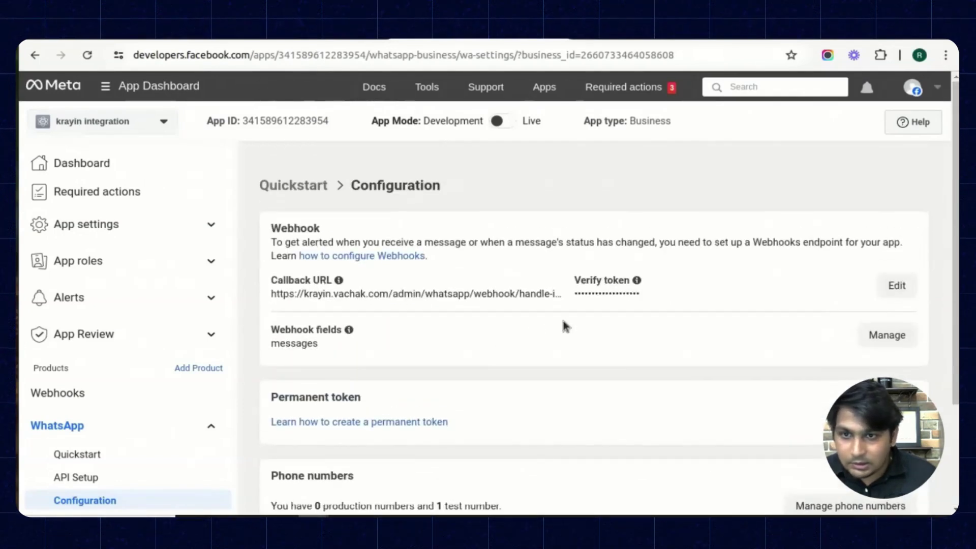
click(890, 289)
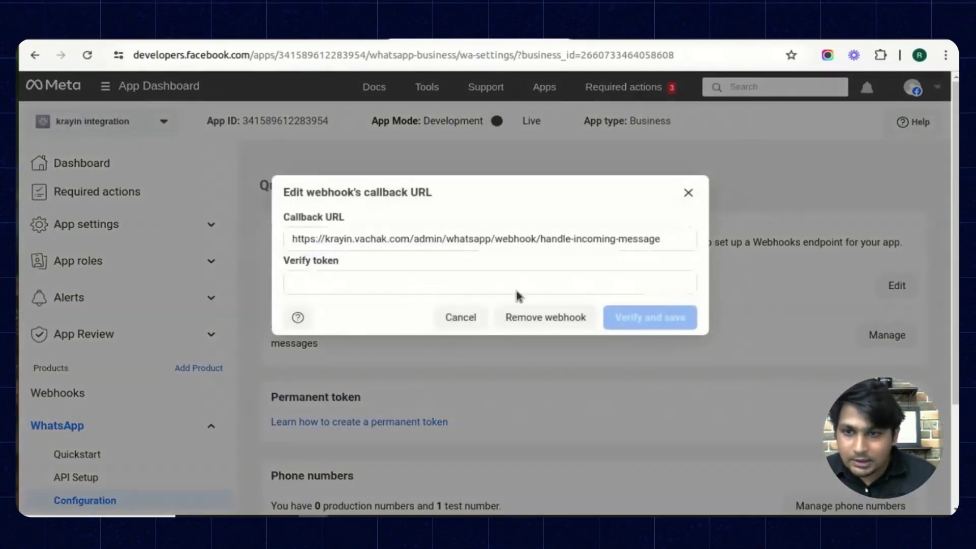
click(415, 282)
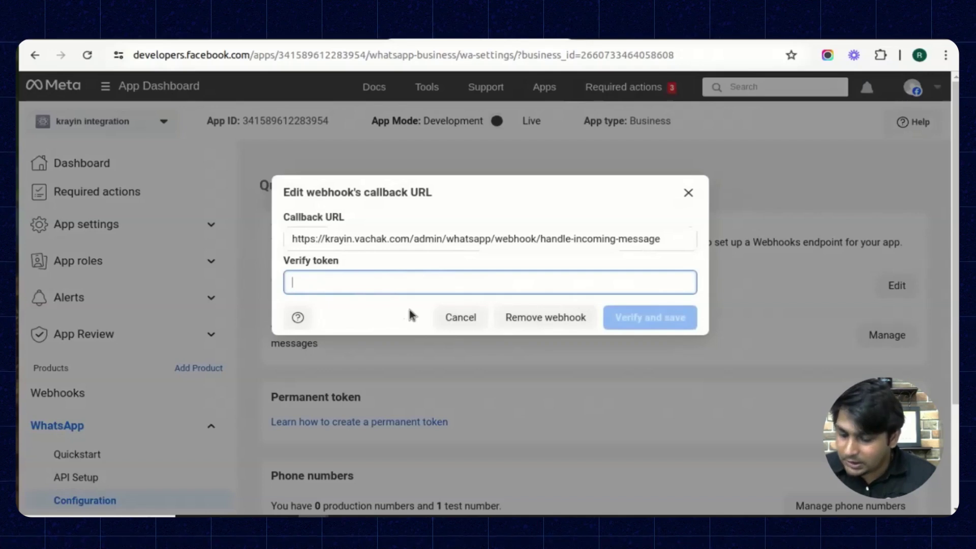
key(ctrl+v)
click(655, 319)
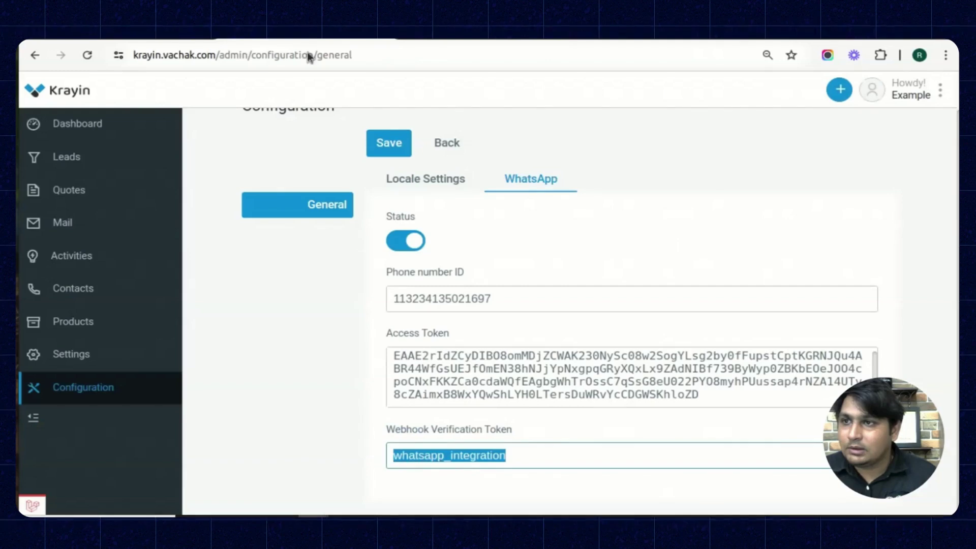
Step: Send a 'Hello' WhatsApp message from the phone, then view the Krayin Leads board
scroll(242, 288, up, 2)
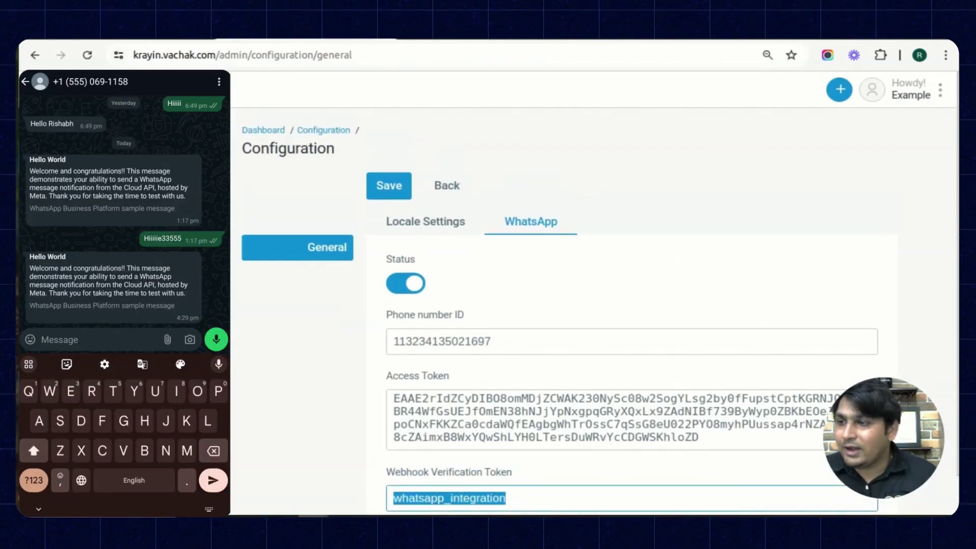
text(llo)
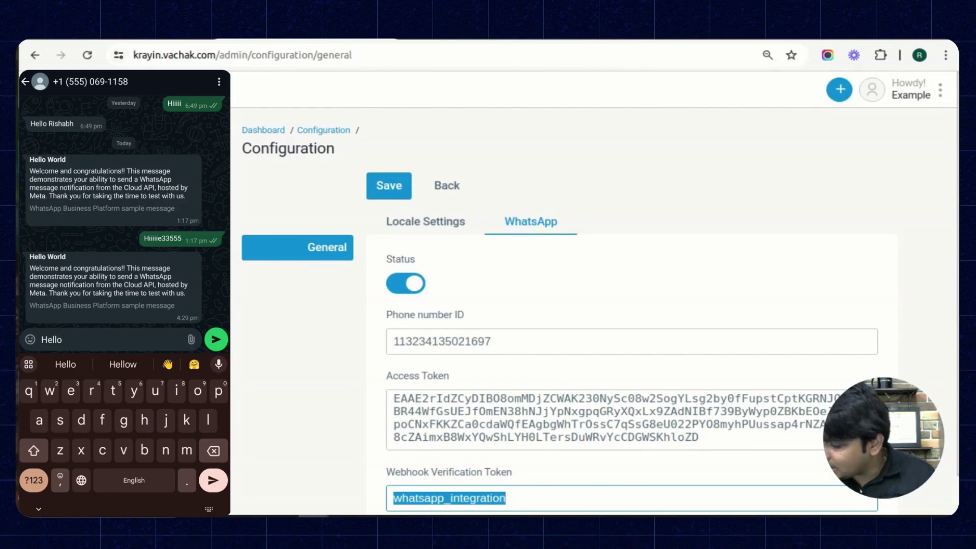
key(Return)
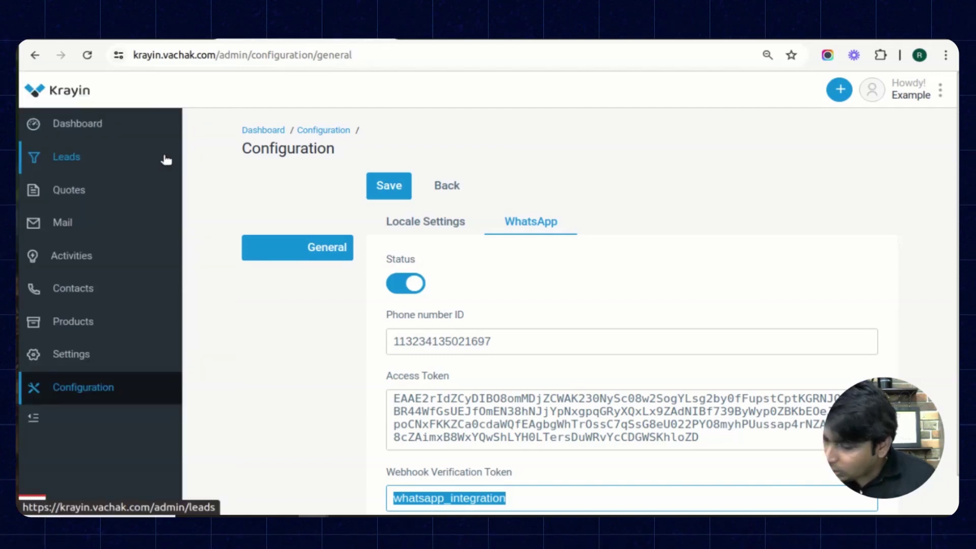
click(98, 157)
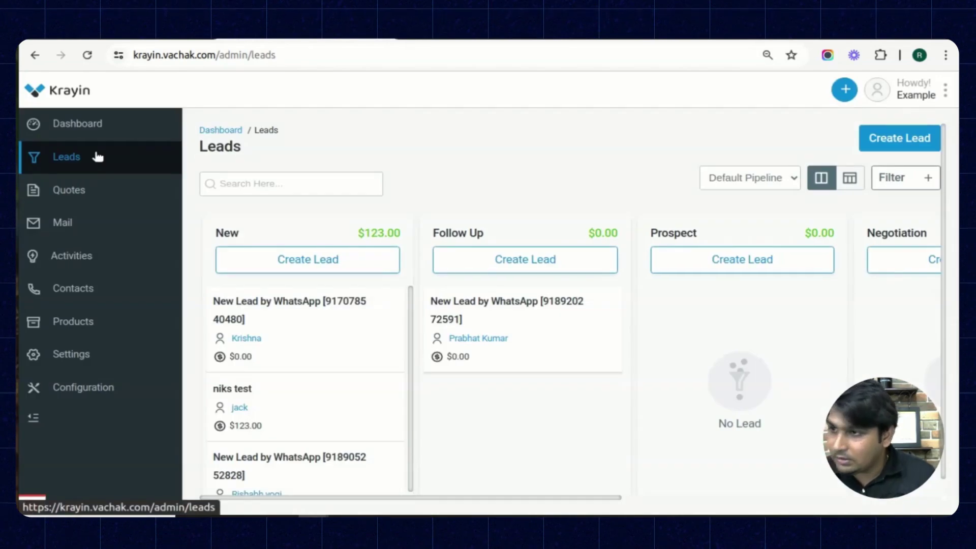
scroll(383, 283, down, 1)
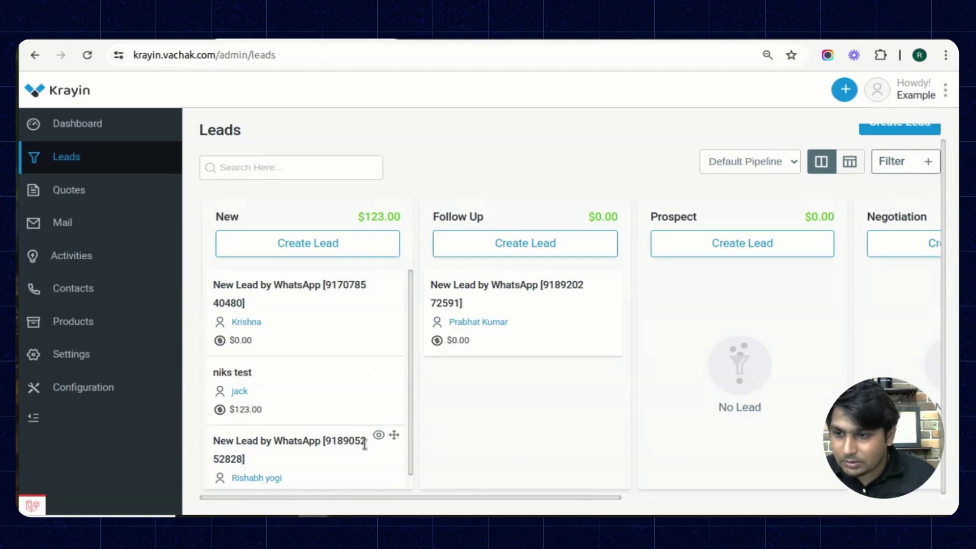
Step: Open the WhatsApp-created lead and send a second test message from the phone introducing the sender
click(379, 436)
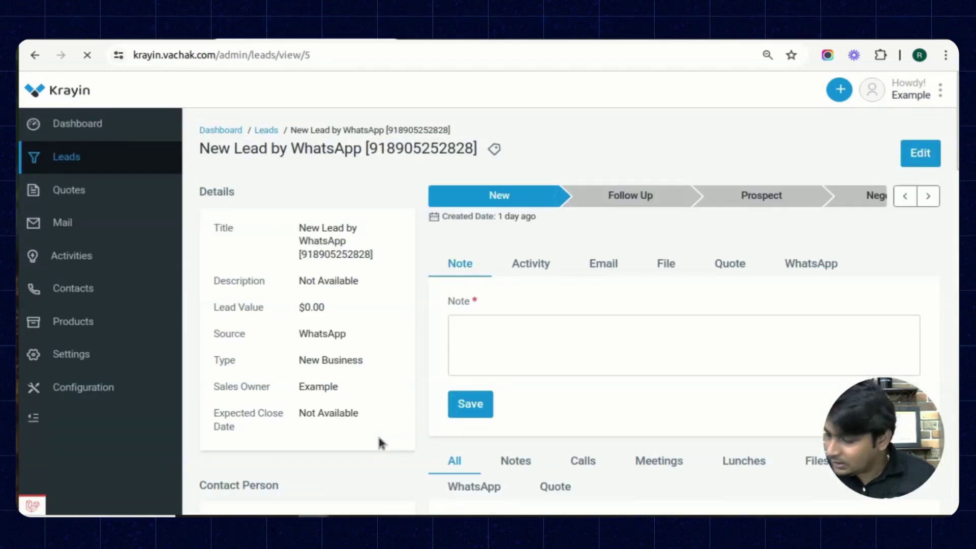
text(Ri)
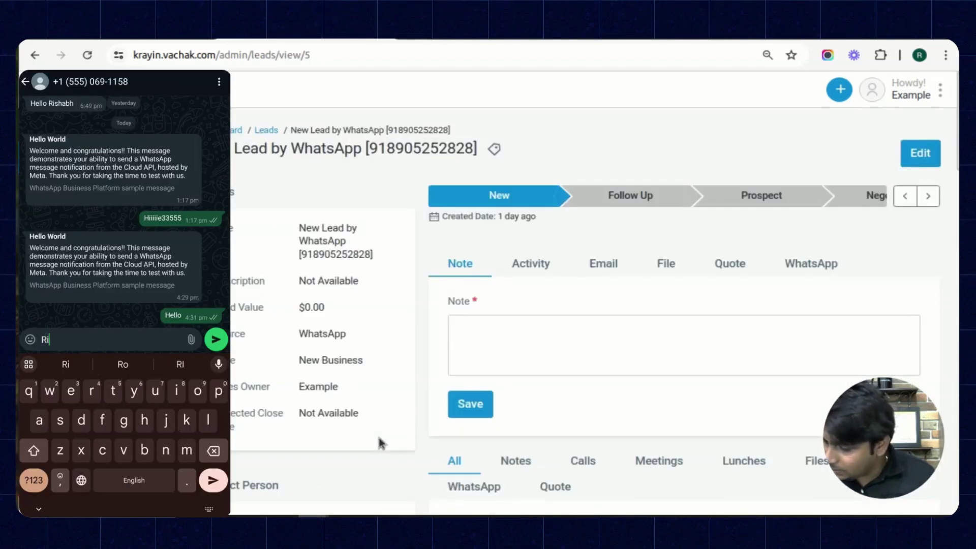
text(sha)
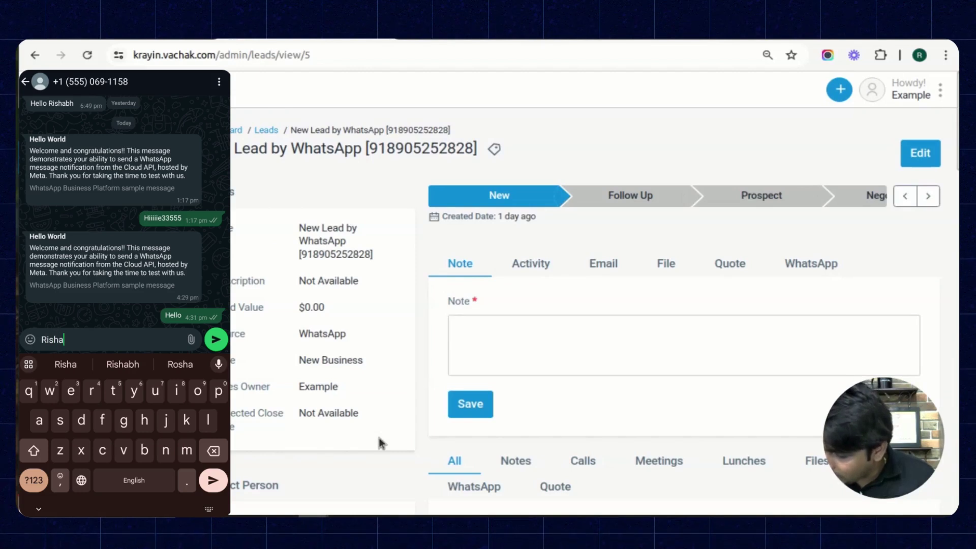
text(bh here)
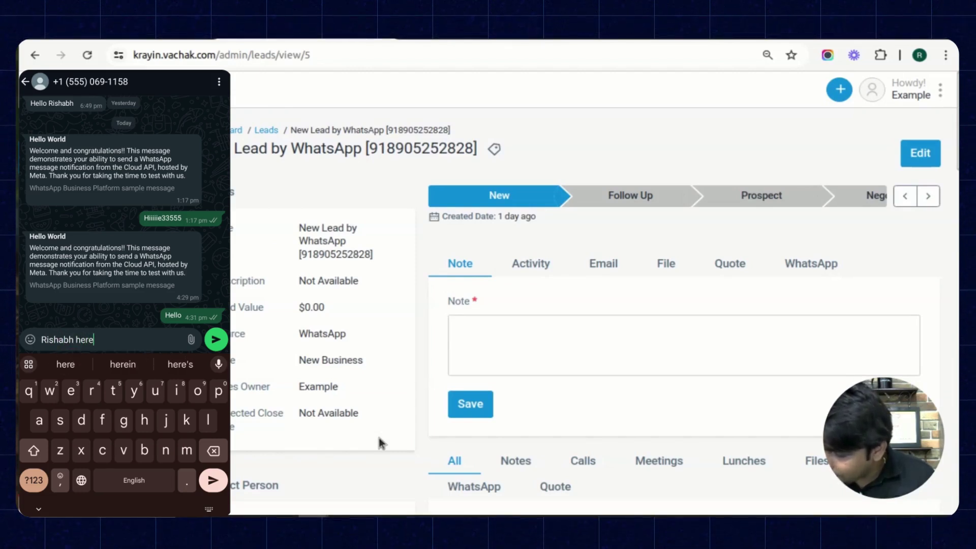
key(Return)
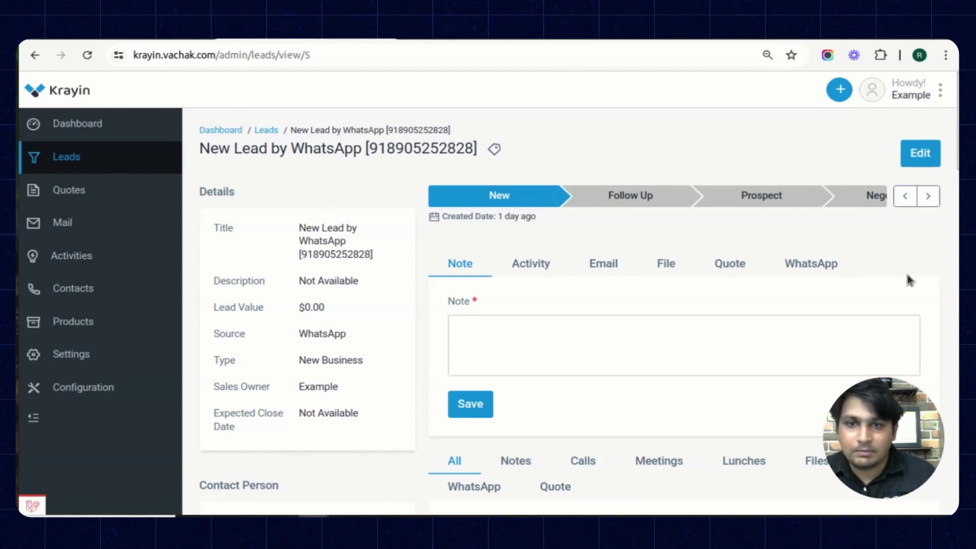
Step: Reload the lead's page so the newly received WhatsApp text shows in its timeline
click(823, 269)
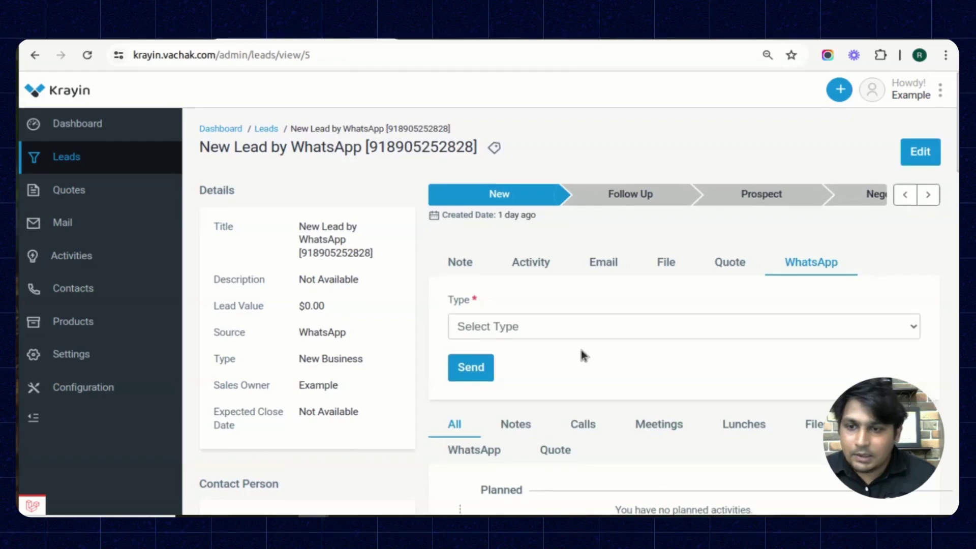
scroll(585, 351, down, 15)
scroll(613, 356, down, 5)
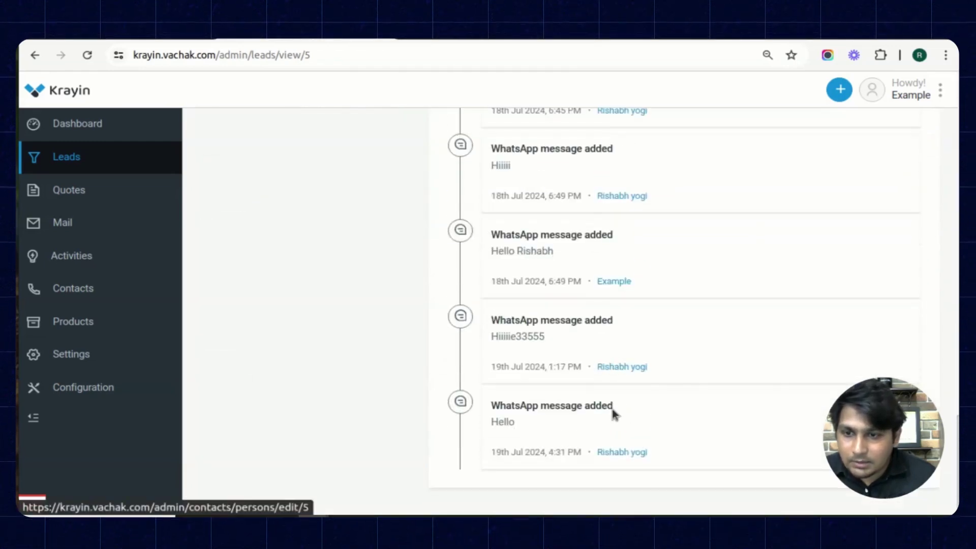
click(91, 58)
scroll(748, 356, down, 2)
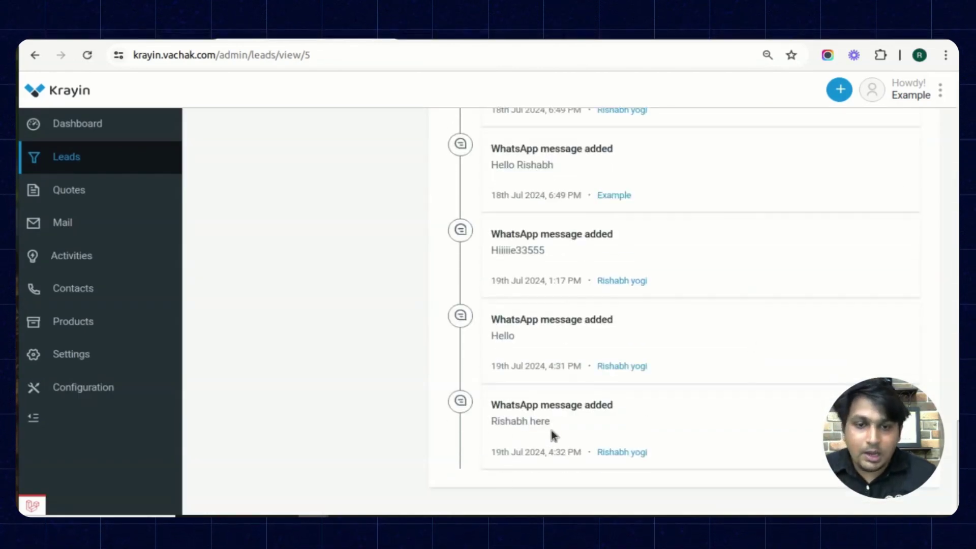
scroll(682, 381, up, 15)
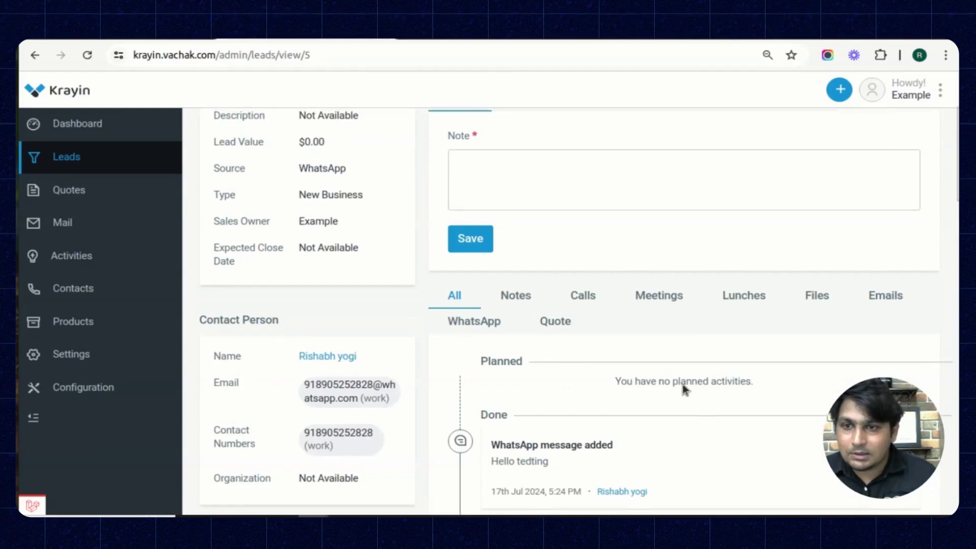
Step: Send a Text-type WhatsApp message reading 'Hello welcome to Krayin CRM' to the lead
click(816, 265)
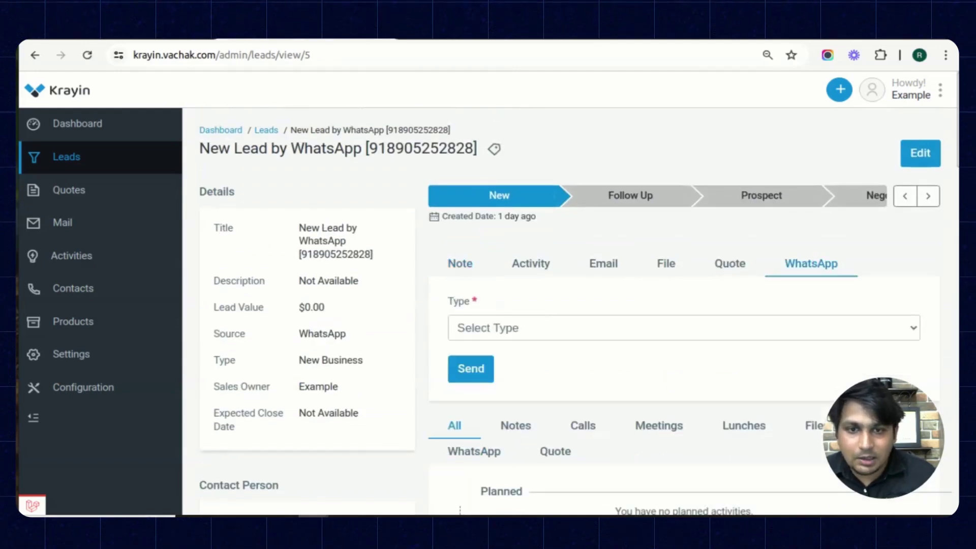
click(570, 328)
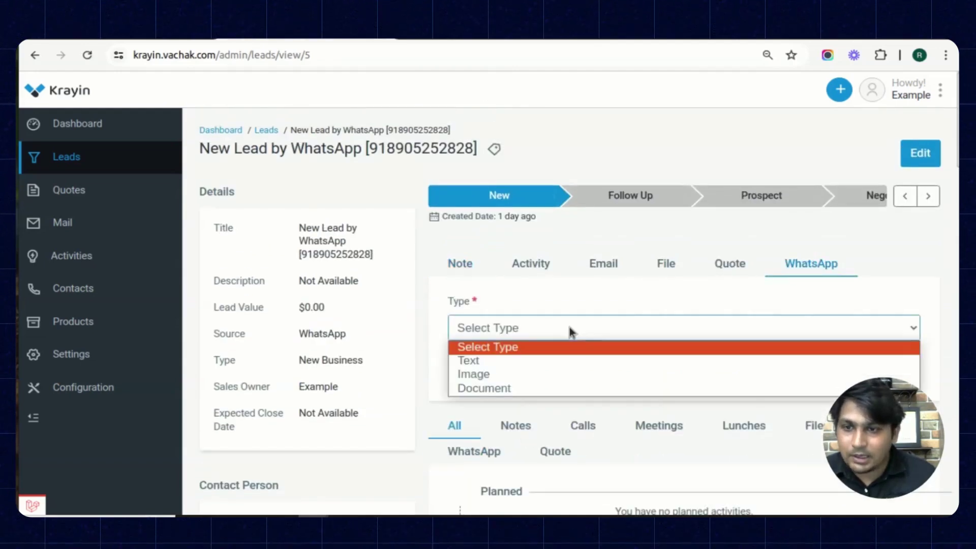
click(498, 361)
click(524, 325)
click(492, 361)
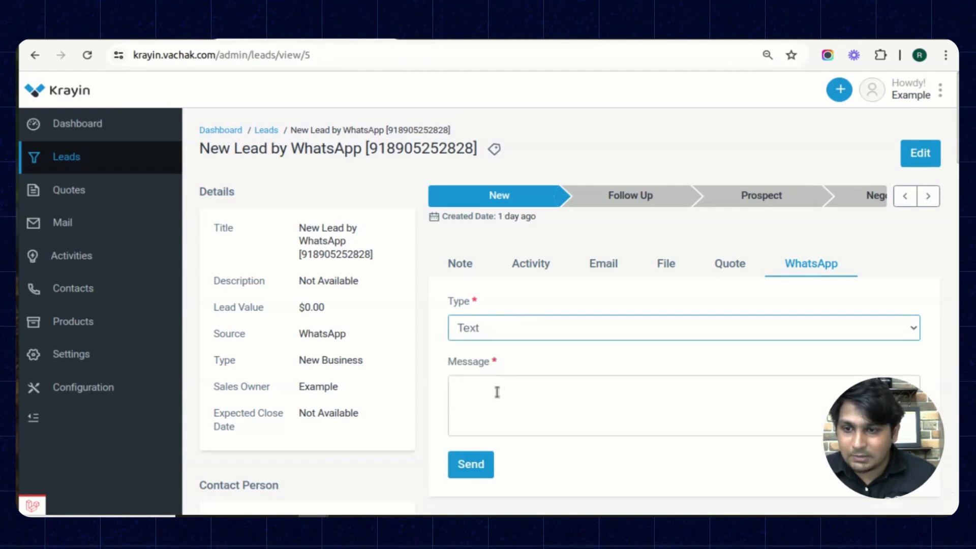
click(496, 392)
text(Hello)
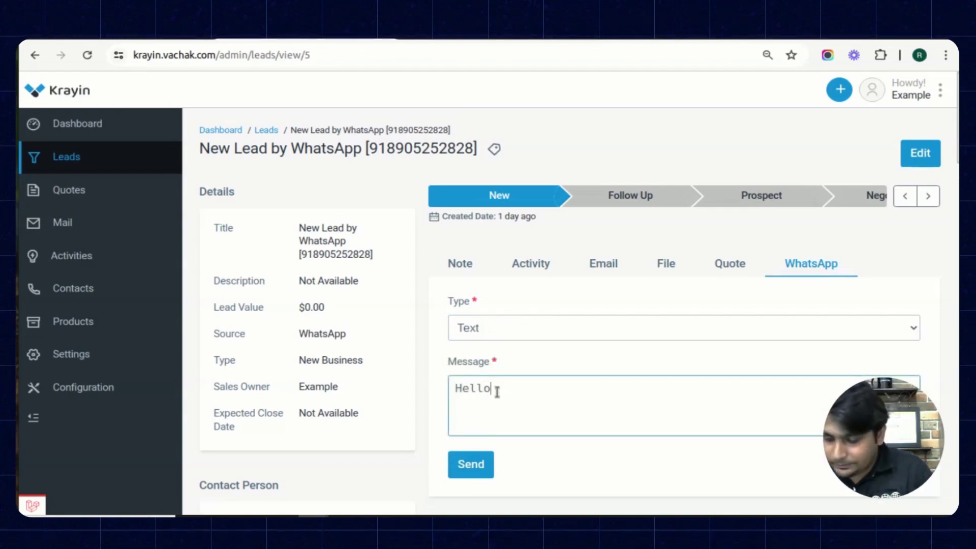
text( welcome )
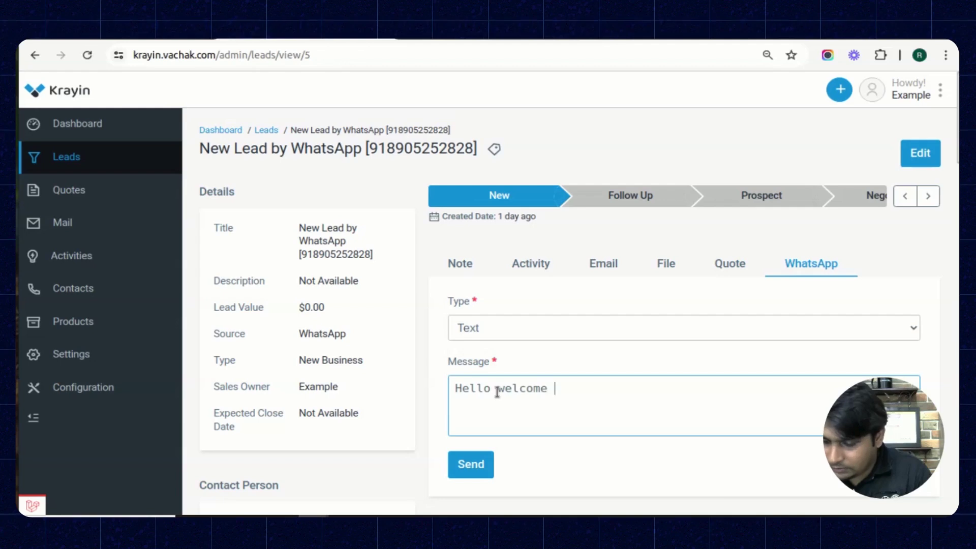
text(to Kr)
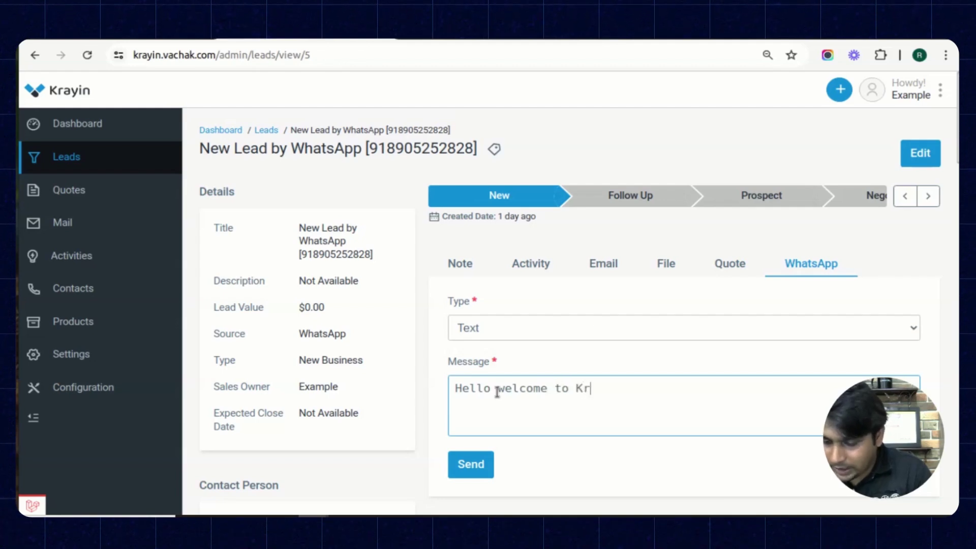
text(ayim)
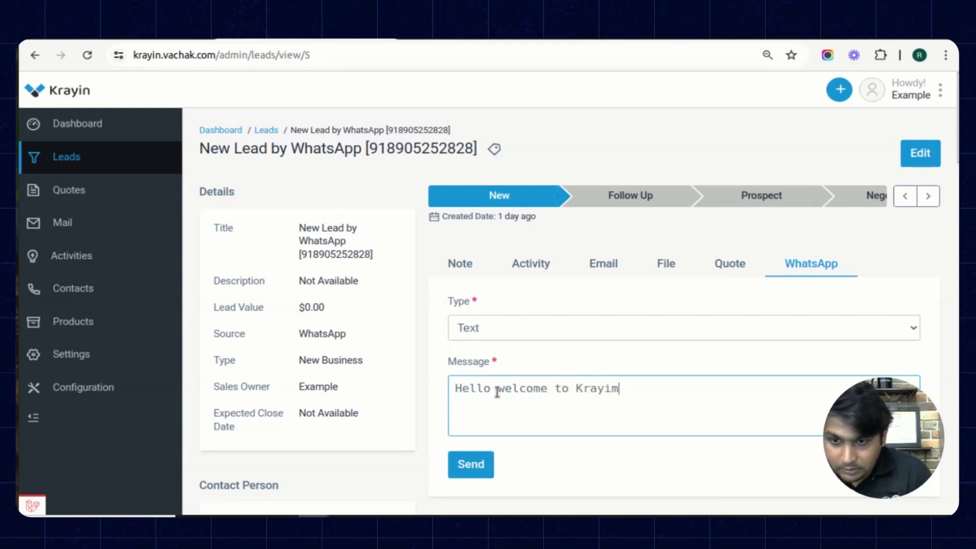
key(BackSpace)
key(BackSpace)
text(in CRM)
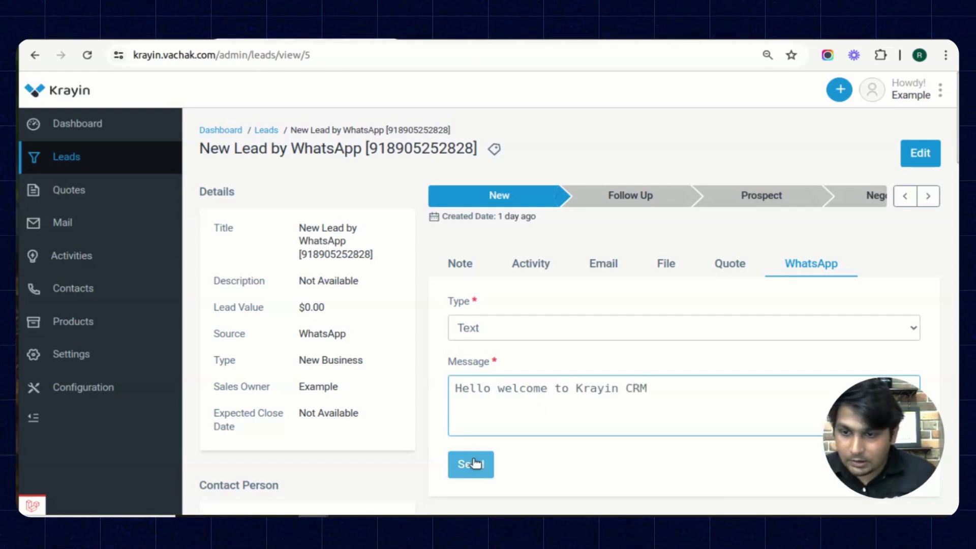
click(473, 463)
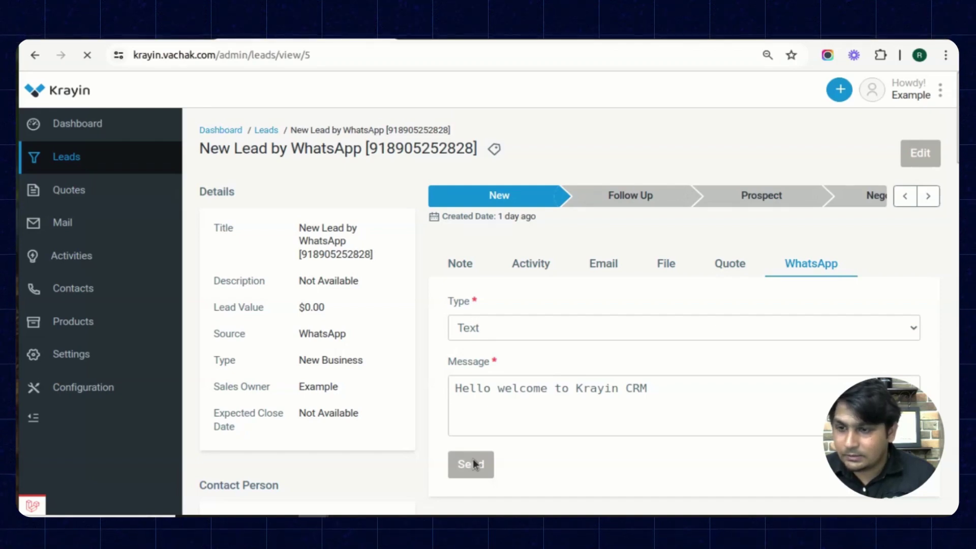
scroll(626, 405, down, 5)
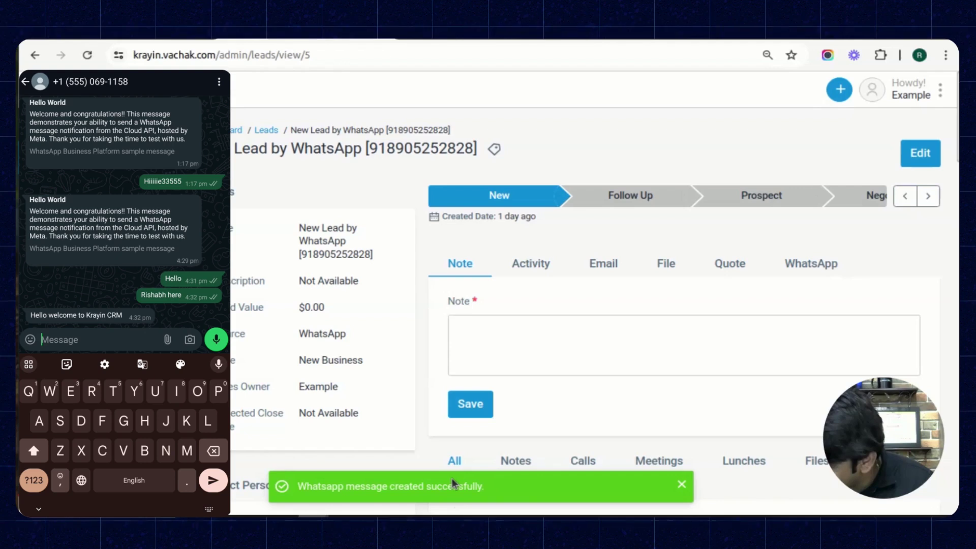
Step: Send an Image-type WhatsApp message attaching the black headphones JPG from Pictures
click(810, 278)
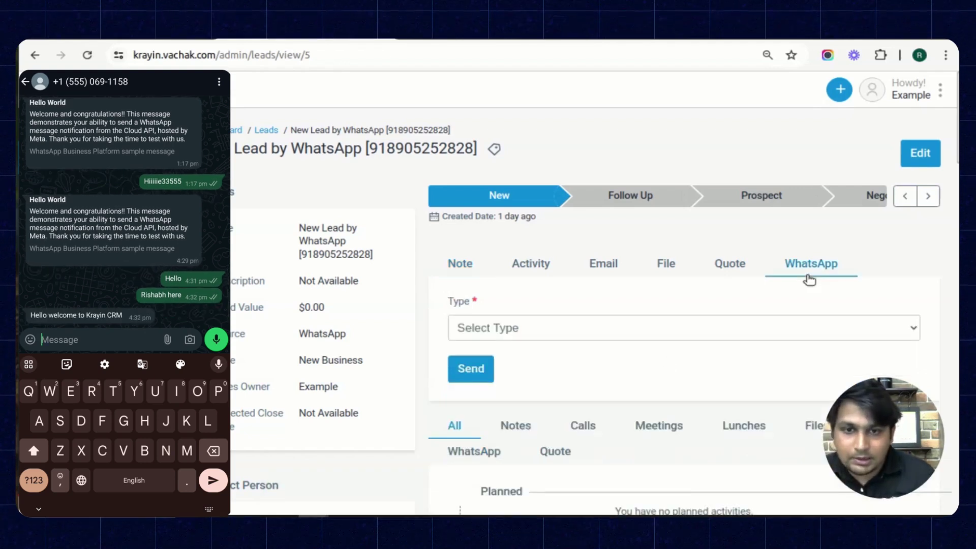
click(535, 328)
click(473, 371)
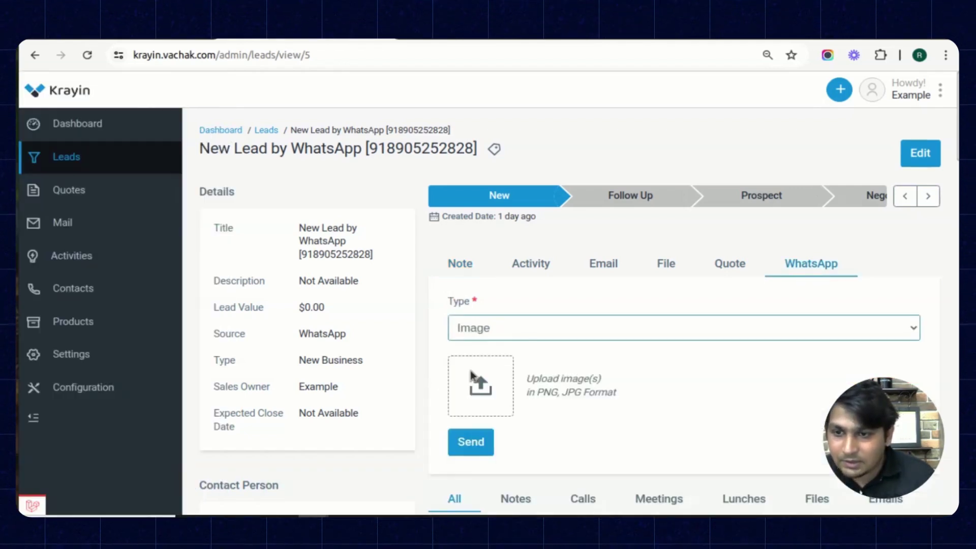
click(478, 391)
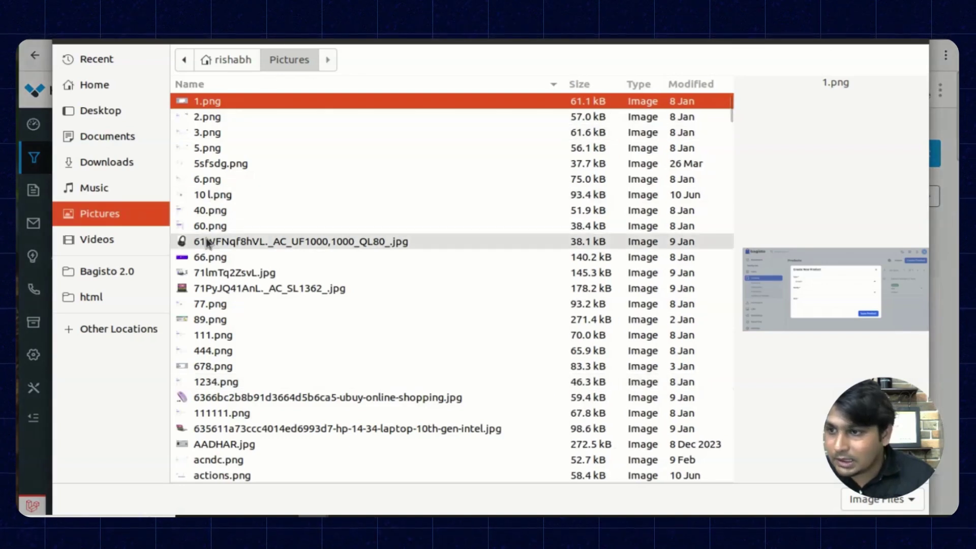
click(188, 242)
key(Return)
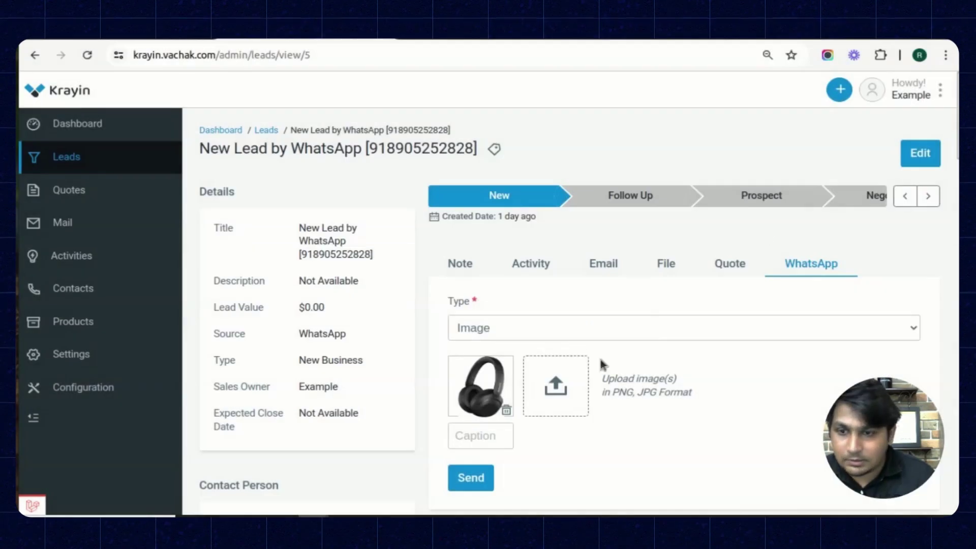
click(471, 480)
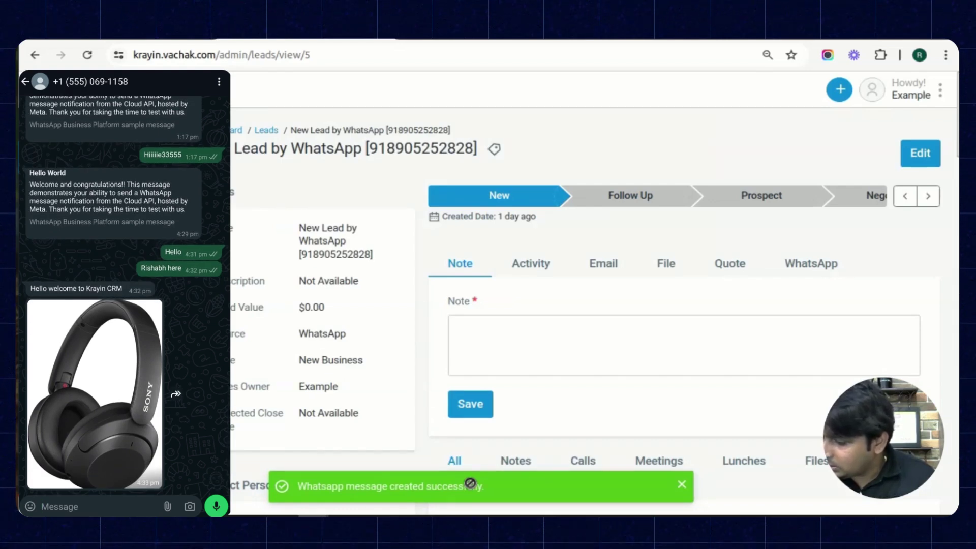
Step: Send a Document-type WhatsApp message attaching 1.png with the caption 'Caption this'
click(802, 264)
click(561, 334)
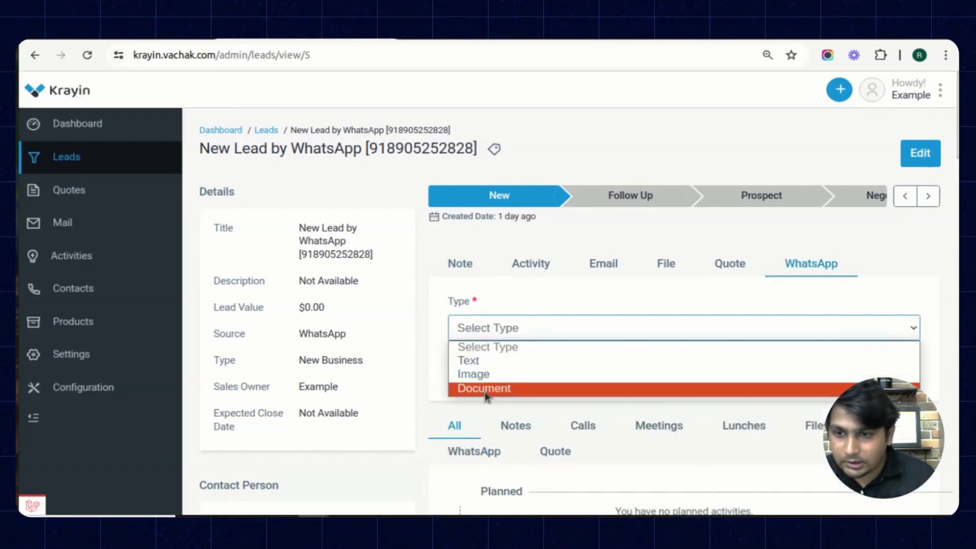
click(496, 389)
click(489, 390)
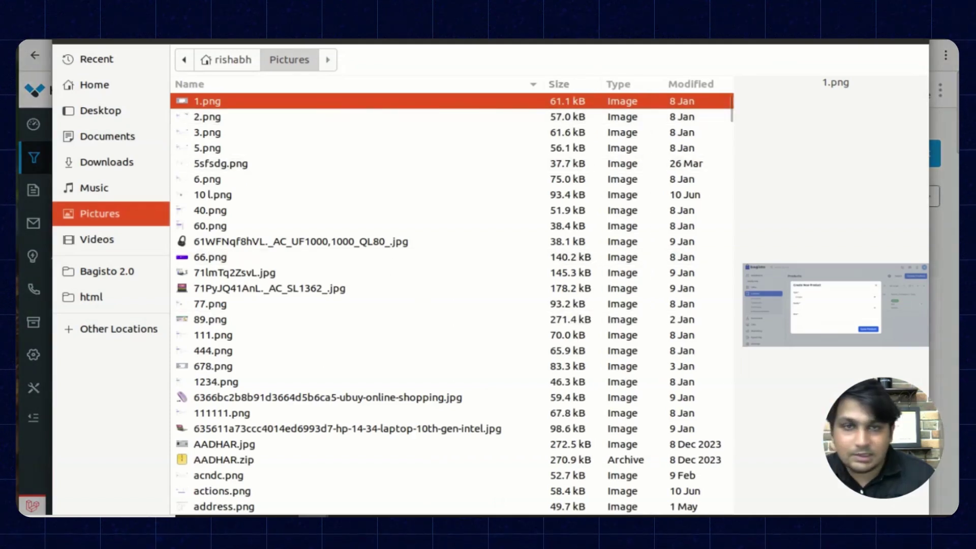
key(Return)
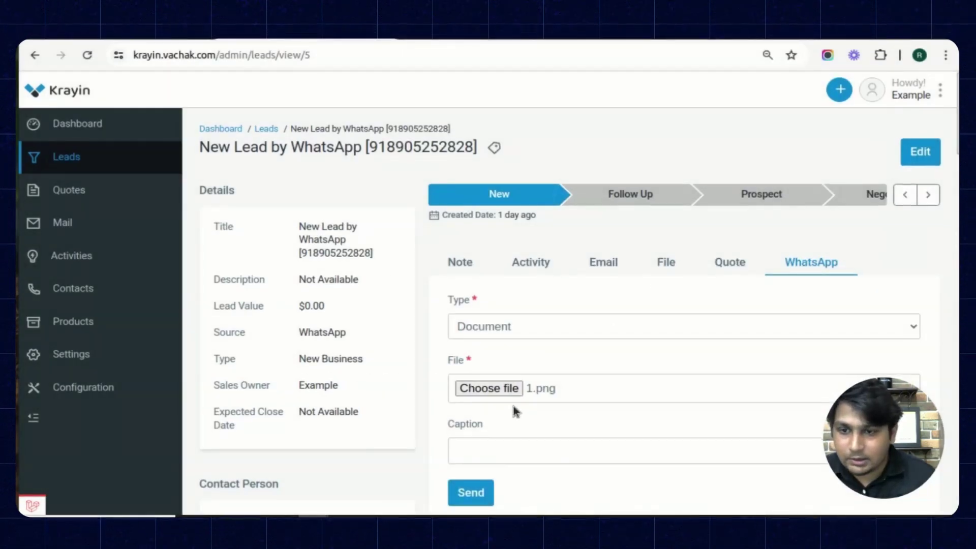
scroll(516, 402, down, 3)
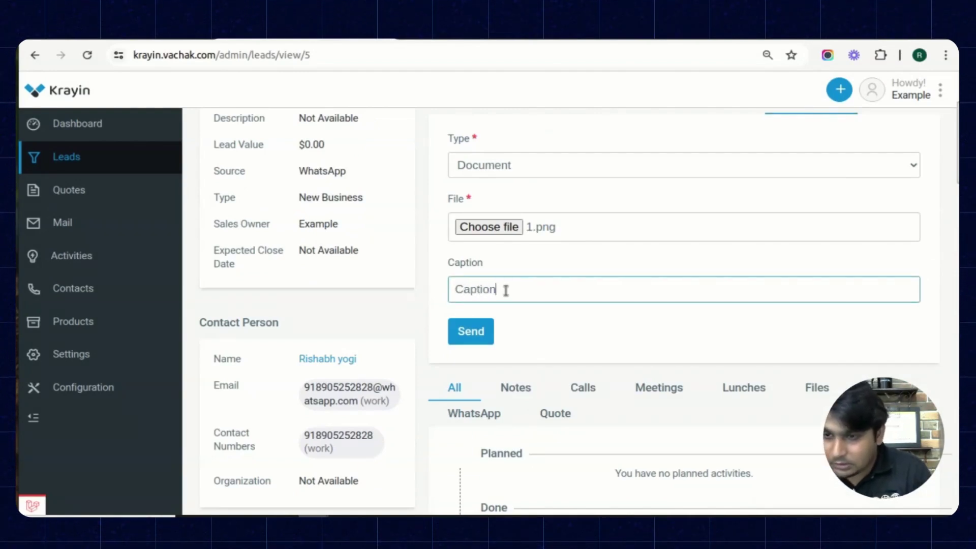
text(th)
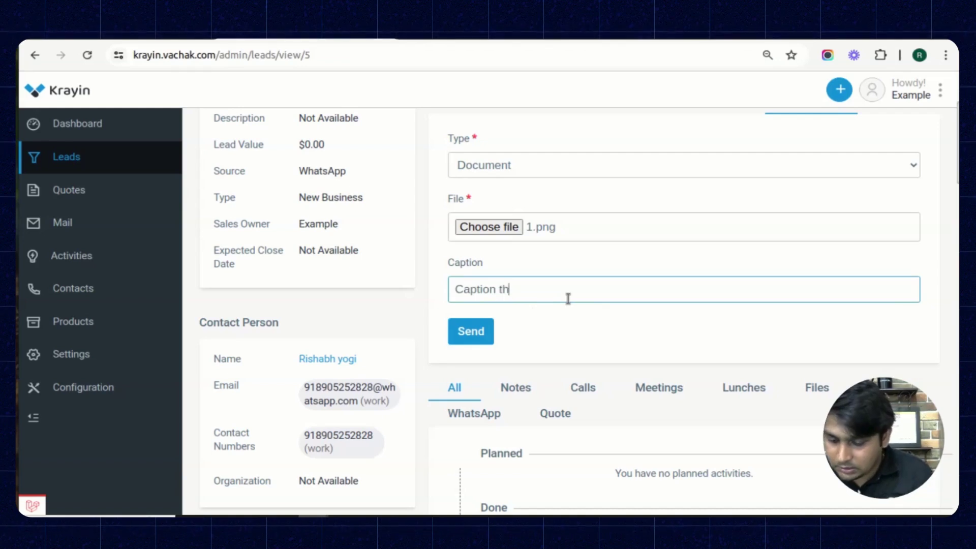
text(is)
click(471, 332)
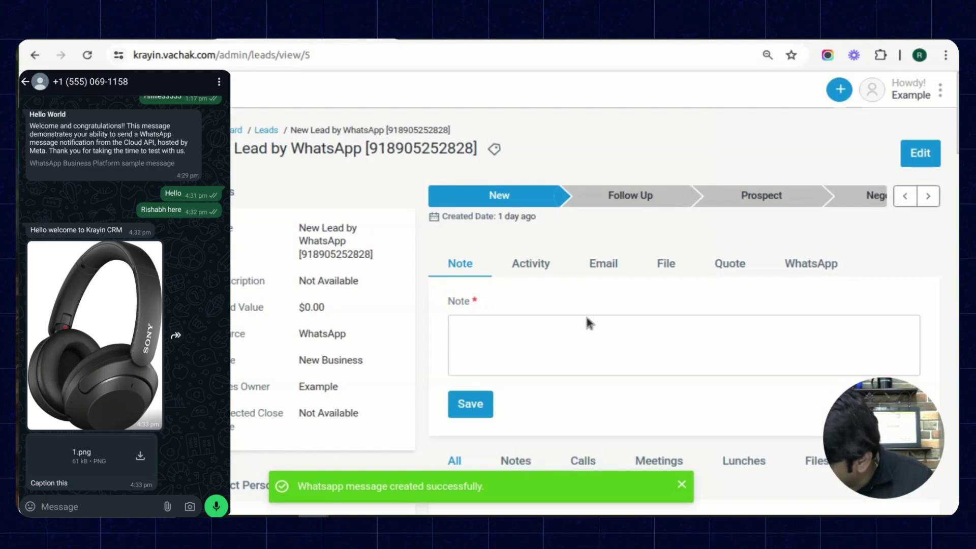
scroll(632, 294, down, 5)
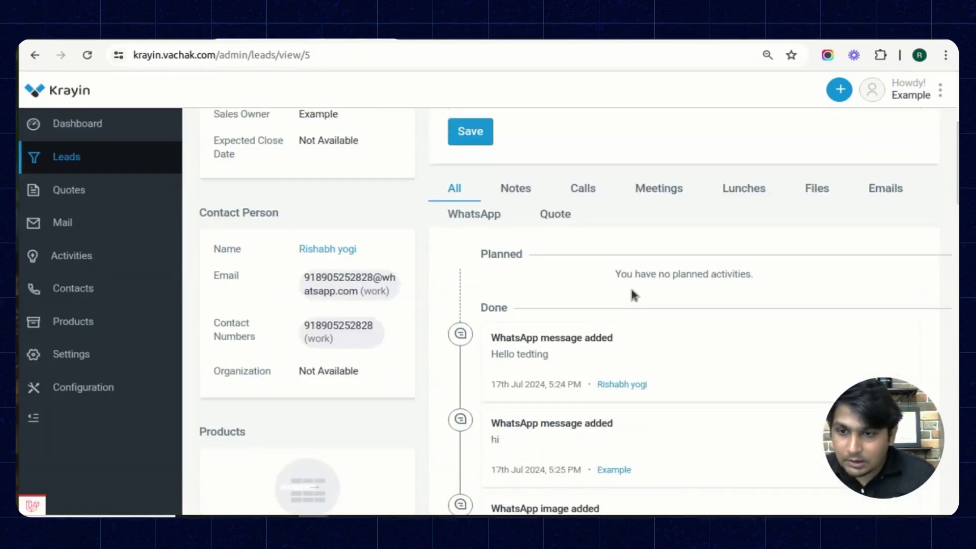
scroll(632, 292, down, 20)
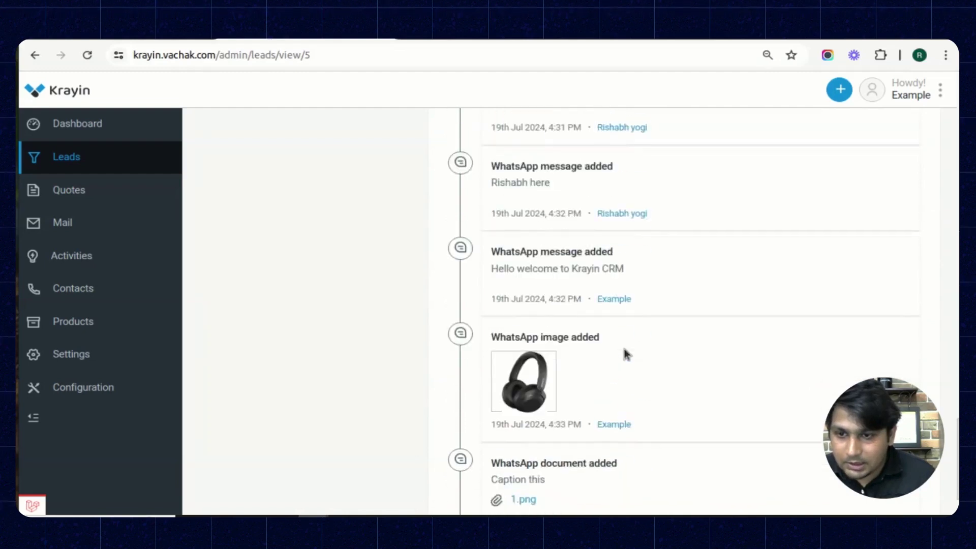
scroll(627, 355, down, 1)
scroll(560, 275, up, 5)
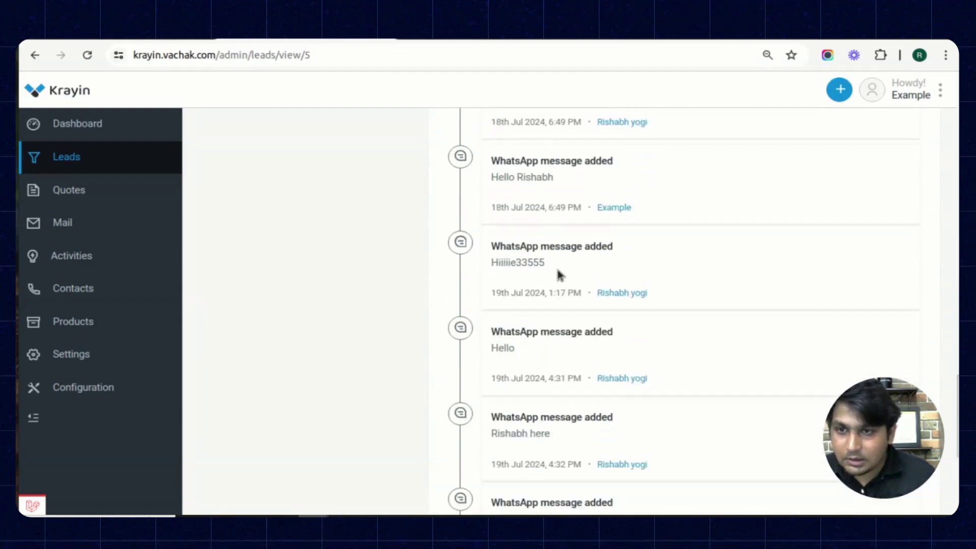
scroll(559, 275, up, 10)
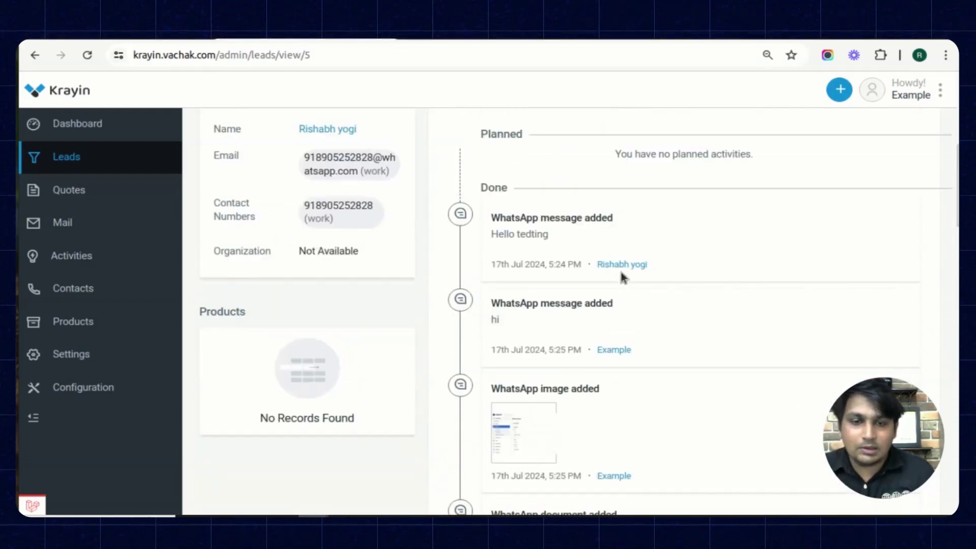